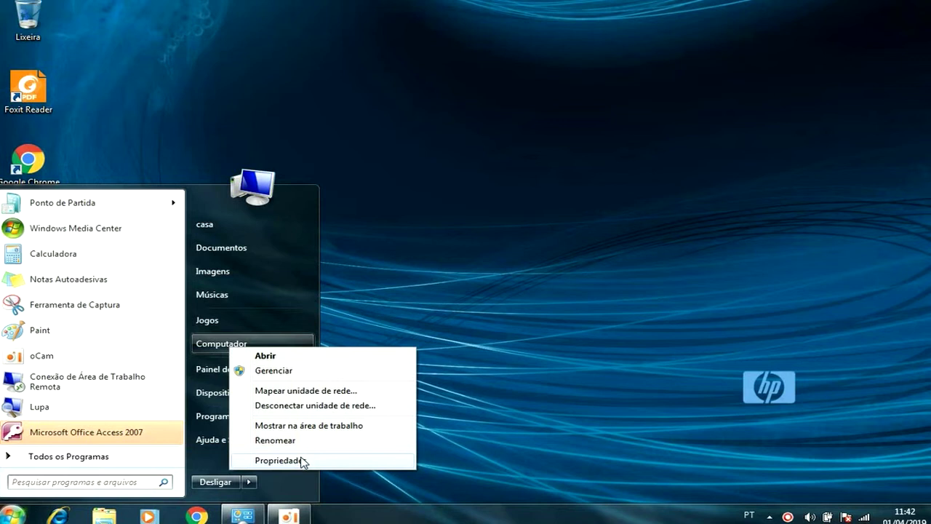
Copy the hardware ID ACPI\ITE8708 of the last unknown device in Device Manager and close the system windows.
{"action": "left_click", "coordinate": [302, 461]}
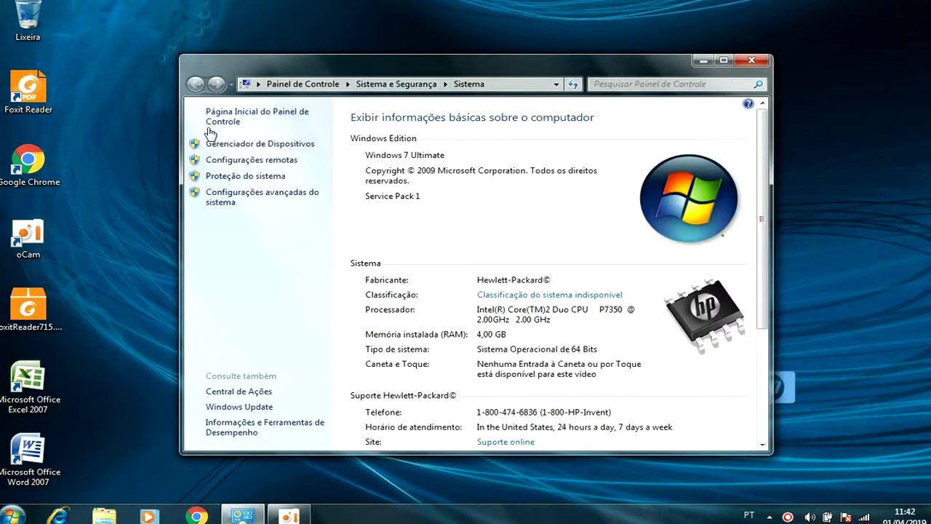
{"action": "left_click", "coordinate": [222, 148]}
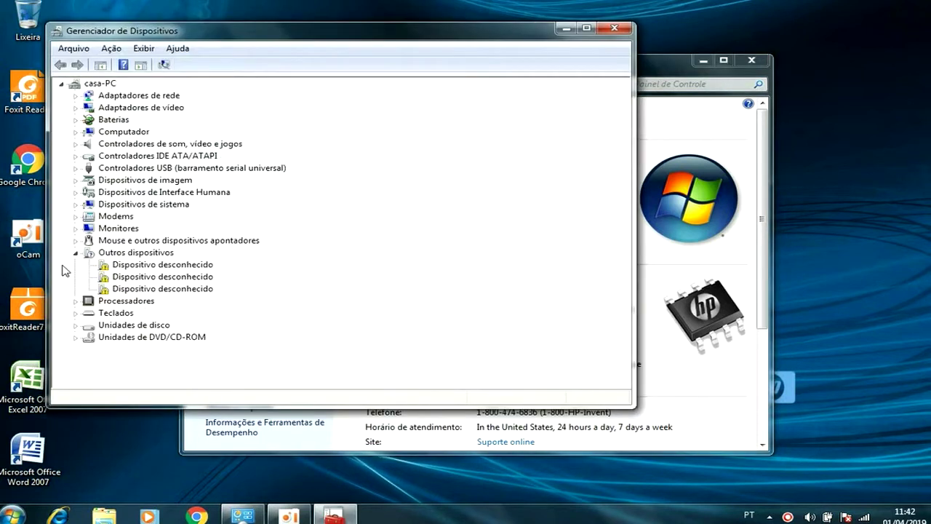
{"action": "double_click", "coordinate": [155, 290]}
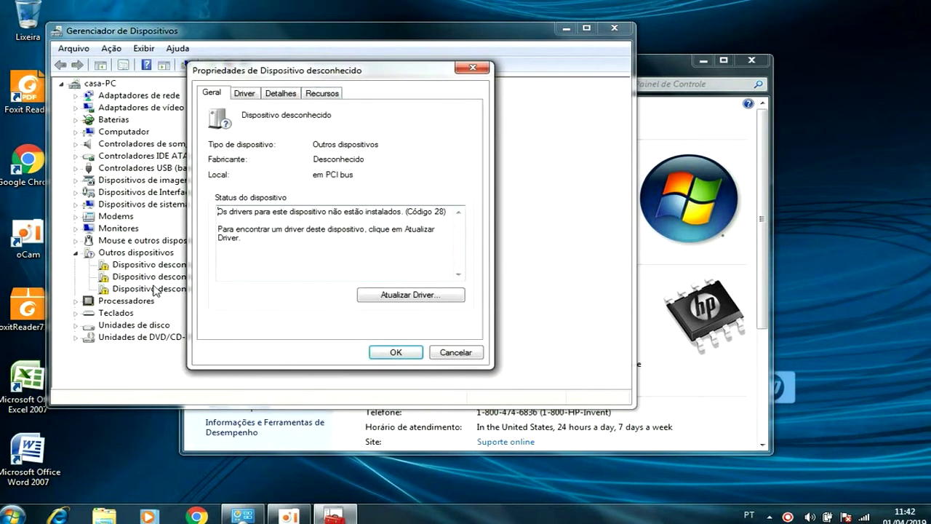
{"action": "left_click", "coordinate": [283, 95]}
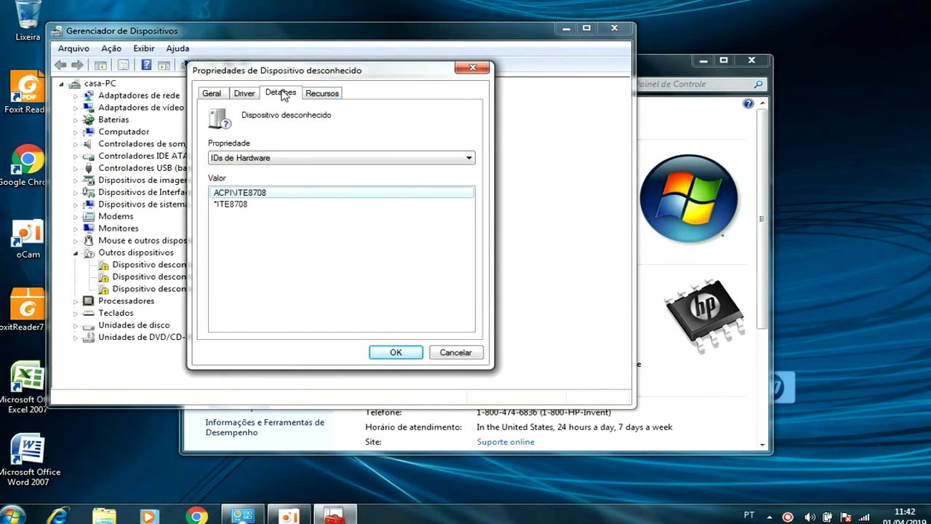
{"action": "right_click", "coordinate": [249, 191]}
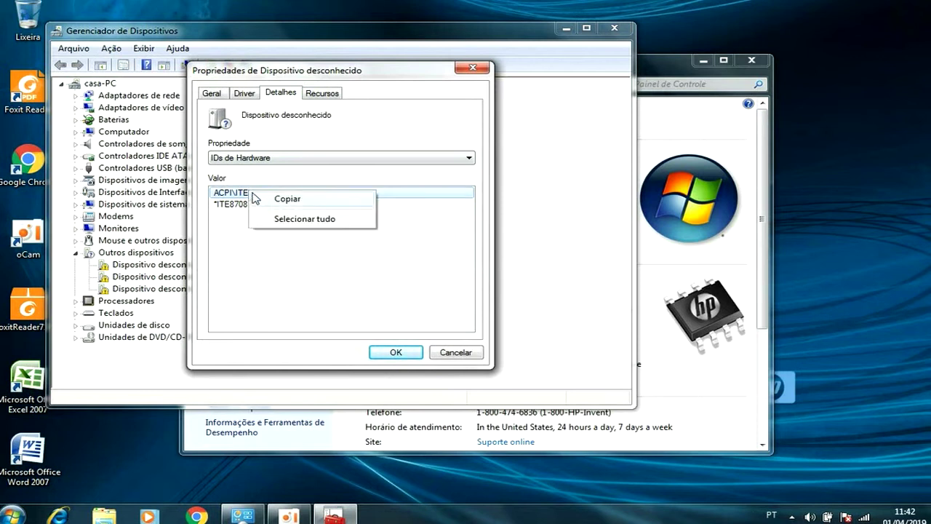
{"action": "left_click", "coordinate": [312, 201]}
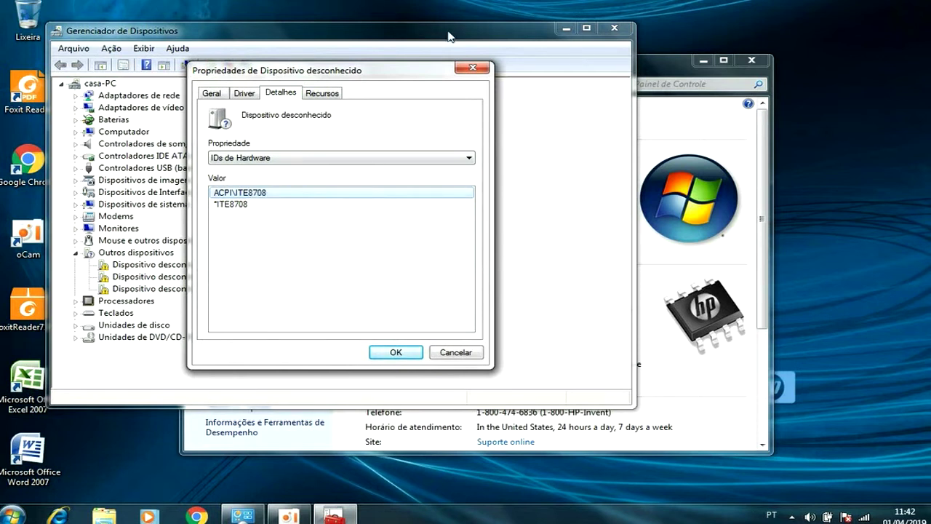
{"action": "left_click", "coordinate": [474, 67]}
{"action": "left_click", "coordinate": [614, 33]}
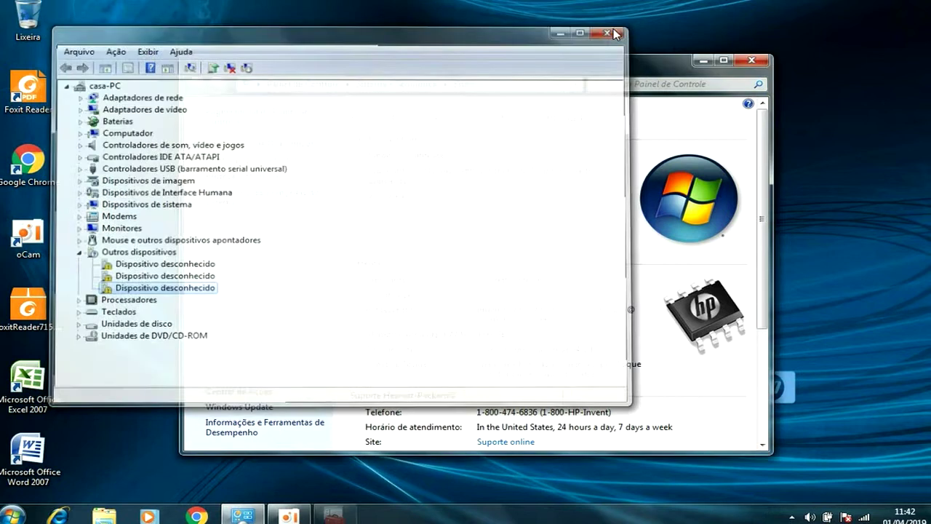
{"action": "left_click", "coordinate": [754, 62]}
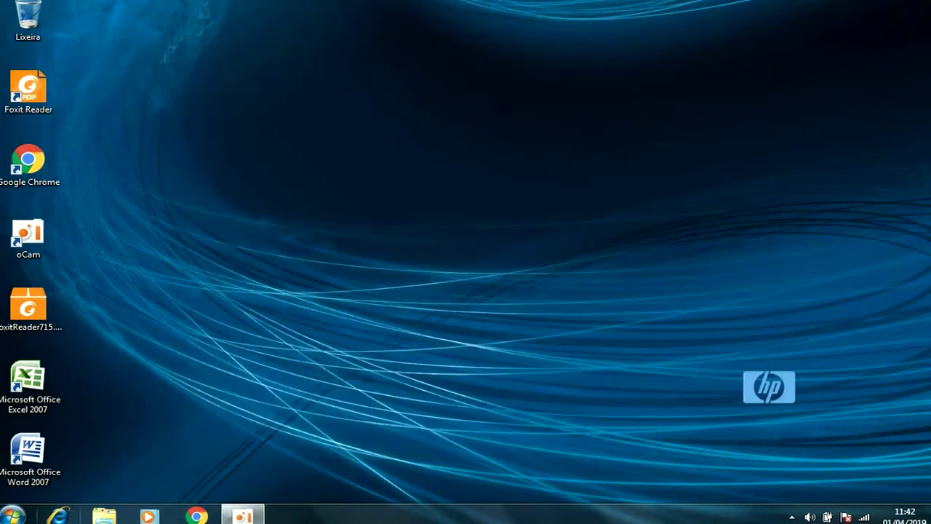
Switch to Google Chrome and search the web for the hardware ID ACPI\ITE8708.
{"action": "left_click", "coordinate": [197, 516]}
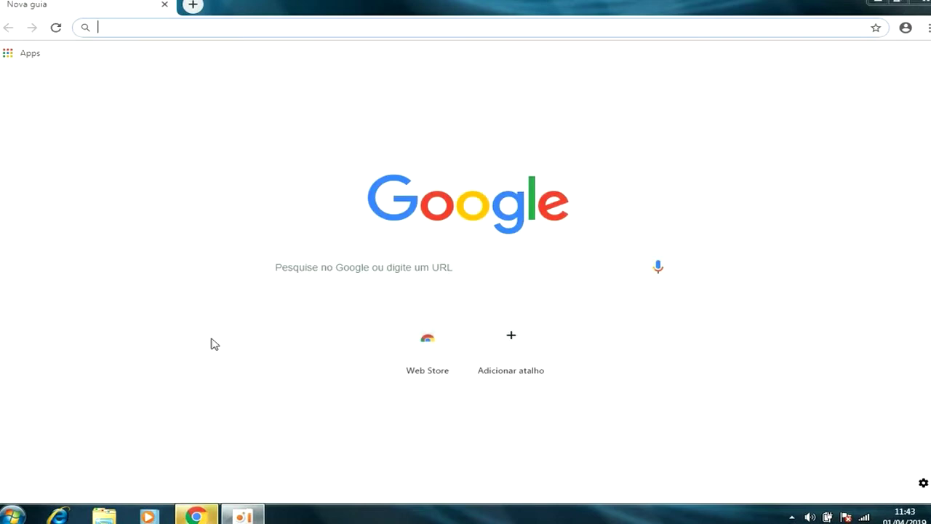
{"action": "left_click", "coordinate": [318, 265]}
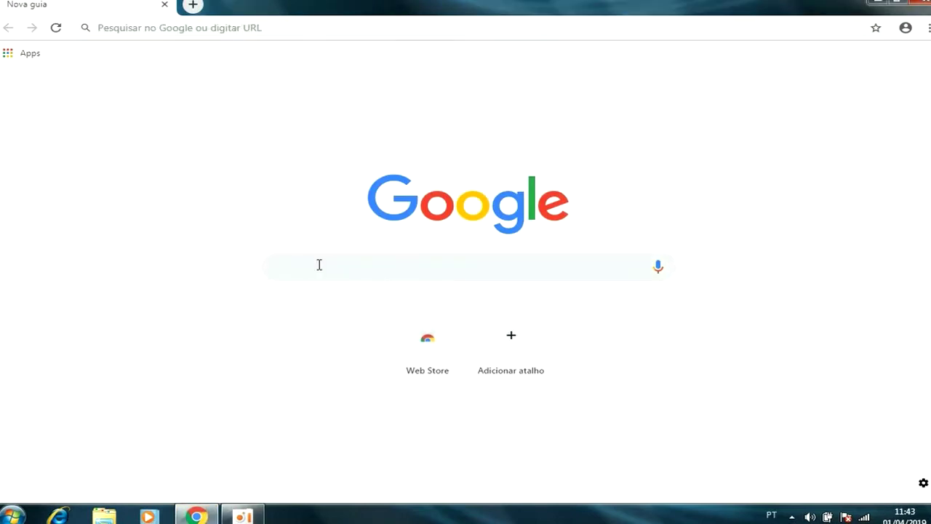
{"action": "type", "text": "ACPI\\ITE8708"}
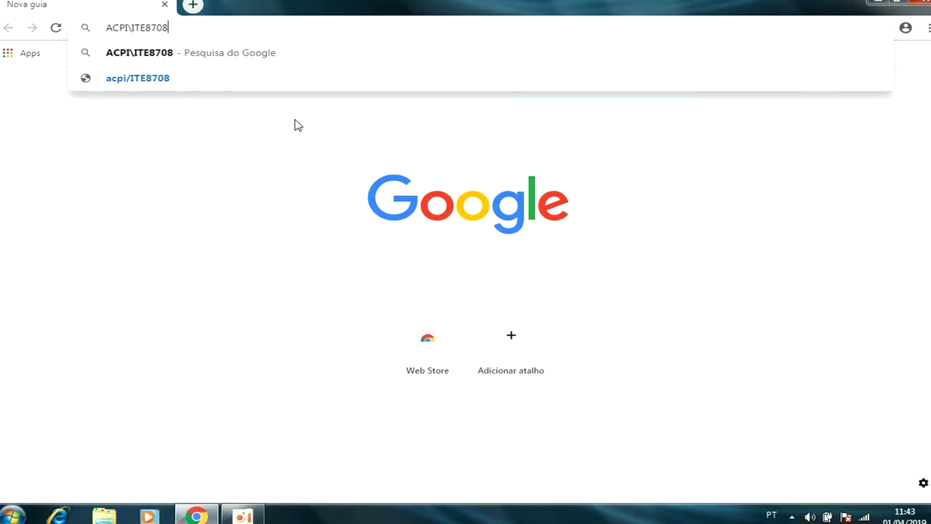
{"action": "key", "text": "Return"}
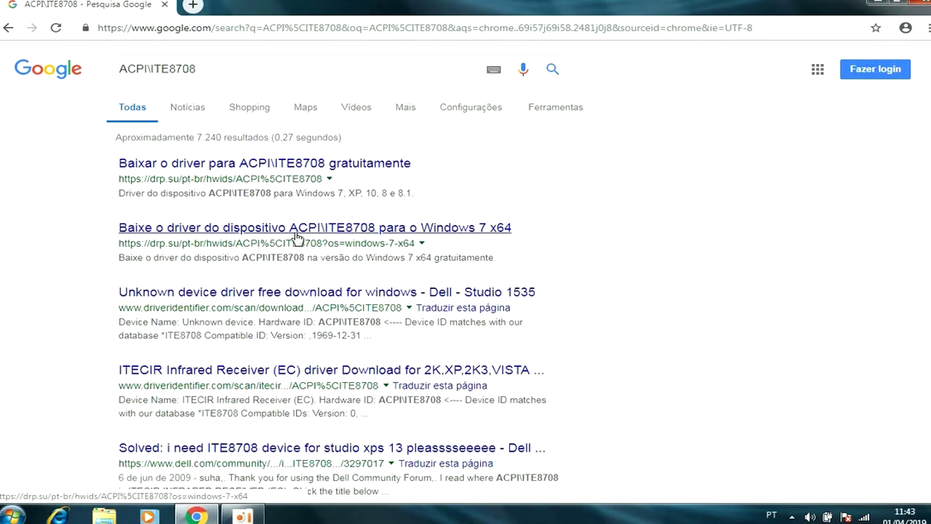
Open the drp.su result for the ACPI\ITE8708 driver, proceeding past the browser's privacy warning.
{"action": "left_click", "coordinate": [300, 172]}
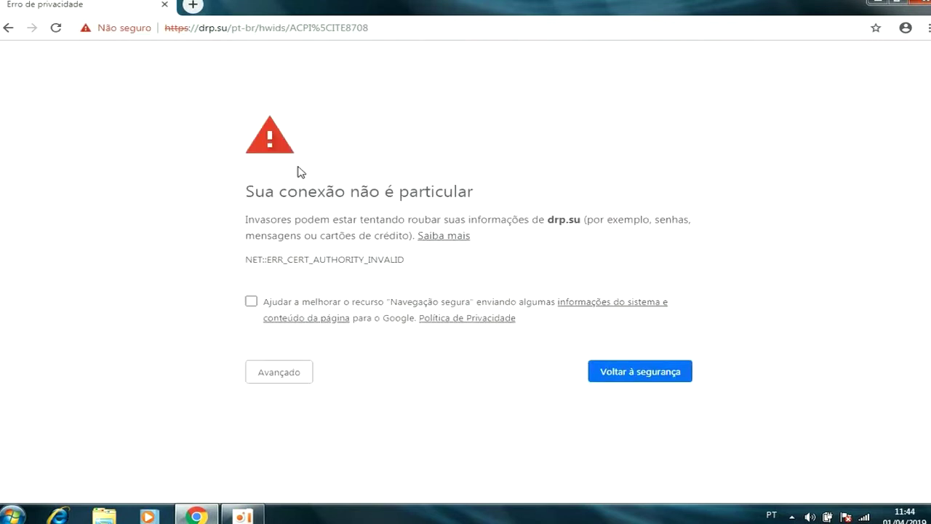
{"action": "left_click", "coordinate": [295, 372]}
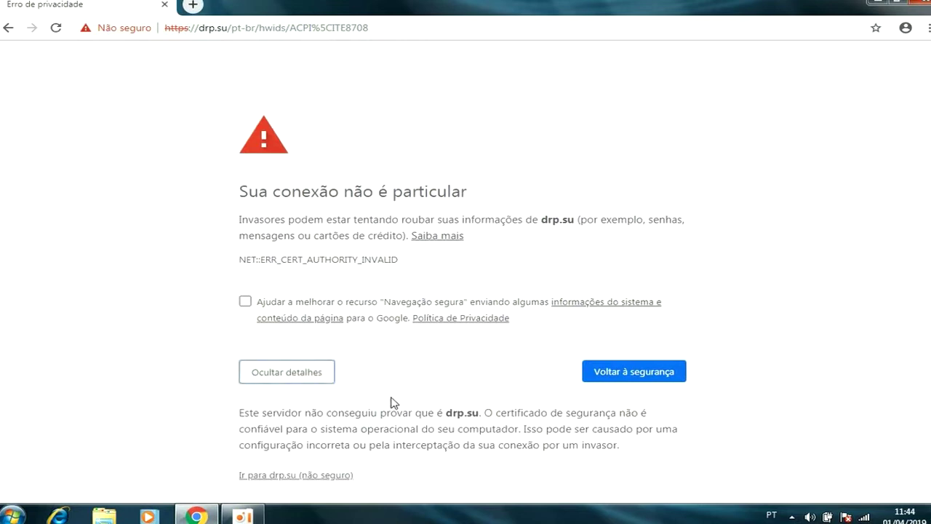
{"action": "left_click", "coordinate": [331, 464]}
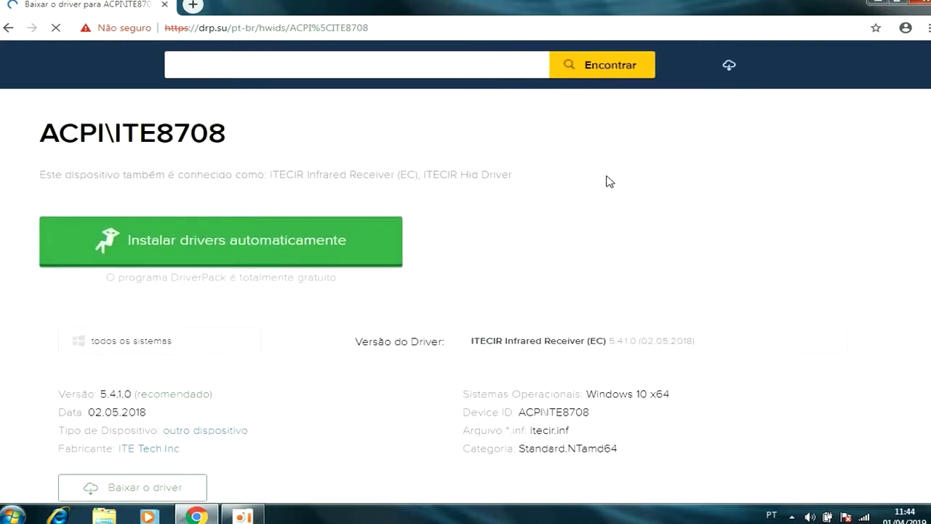
Download the Windows 7 x64 driver archive ITE-FORCED-7x64-5.3.0002.0-drp.zip from the device's driver page.
{"action": "scroll", "coordinate": [596, 191], "scroll_direction": "down", "scroll_amount": 4}
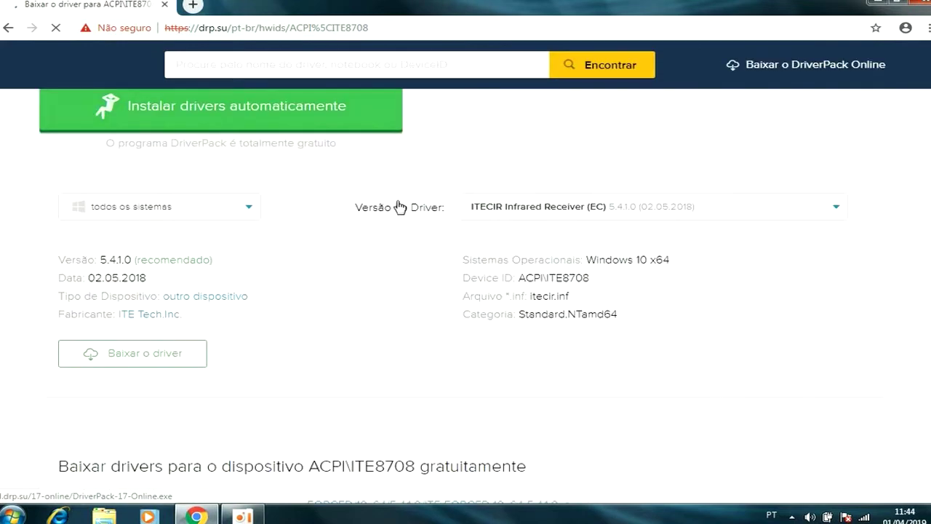
{"action": "scroll", "coordinate": [397, 208], "scroll_direction": "down", "scroll_amount": 4}
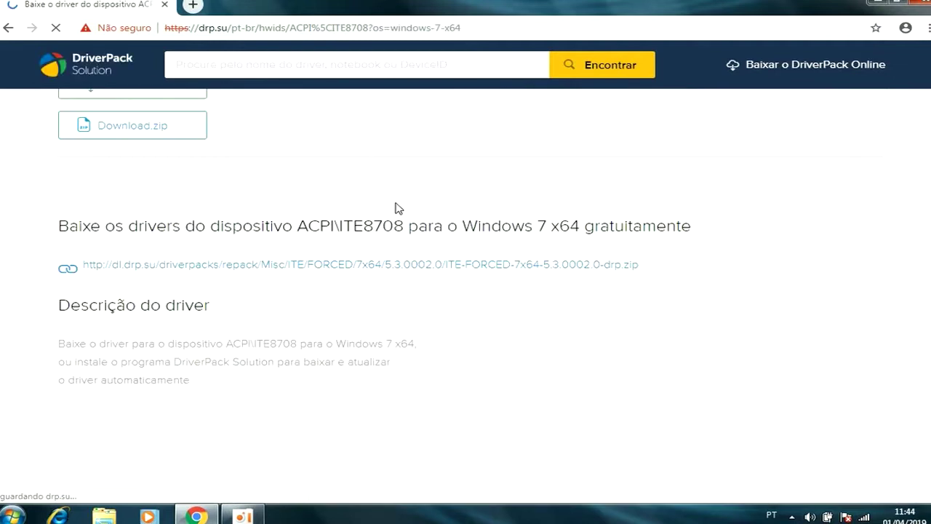
{"action": "left_click", "coordinate": [386, 272]}
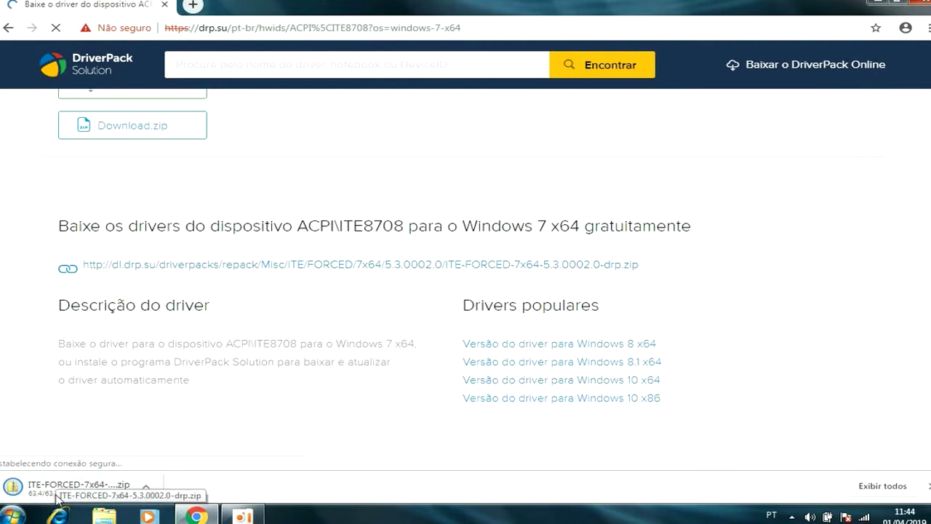
Extract the downloaded ITE-FORCED-7x64-5.3.0002.0-drp archive to the proposed folder in Downloads and open its ITE subfolder.
{"action": "left_click", "coordinate": [903, 493]}
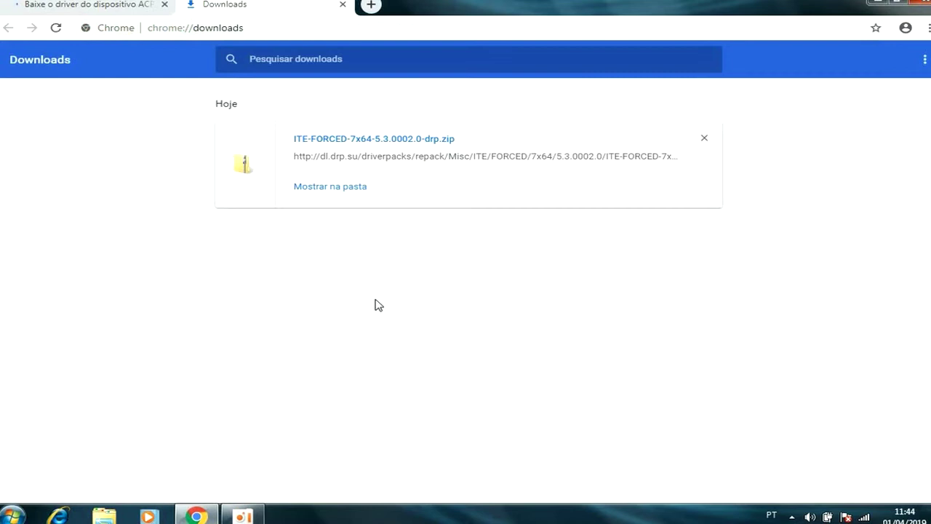
{"action": "left_click", "coordinate": [333, 186]}
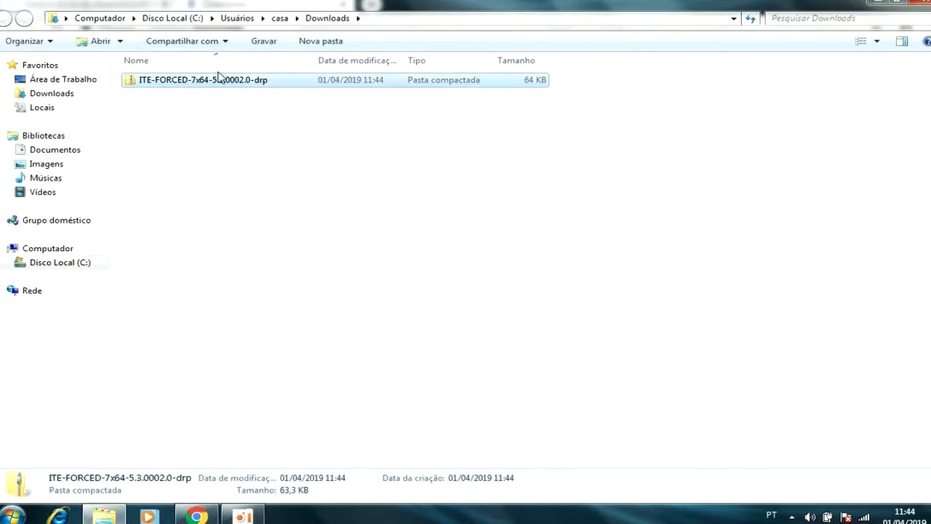
{"action": "right_click", "coordinate": [220, 80]}
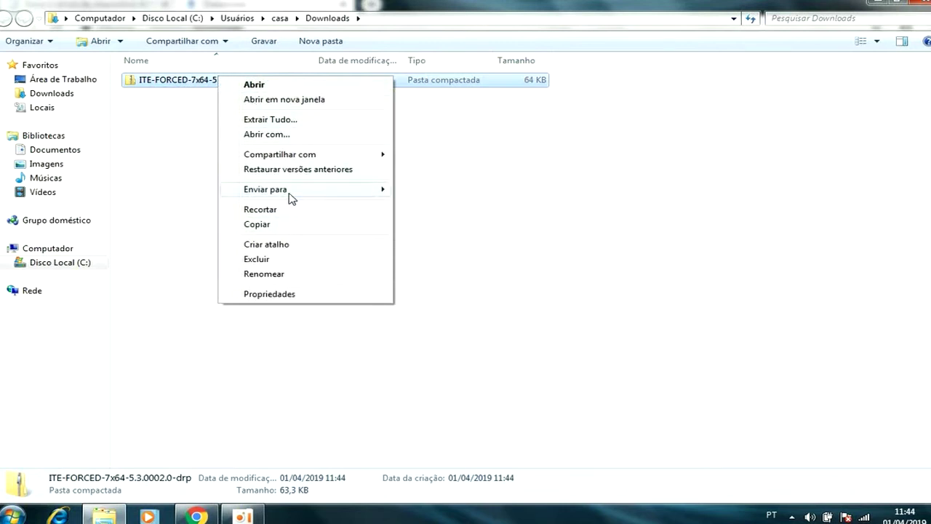
{"action": "left_click", "coordinate": [292, 122]}
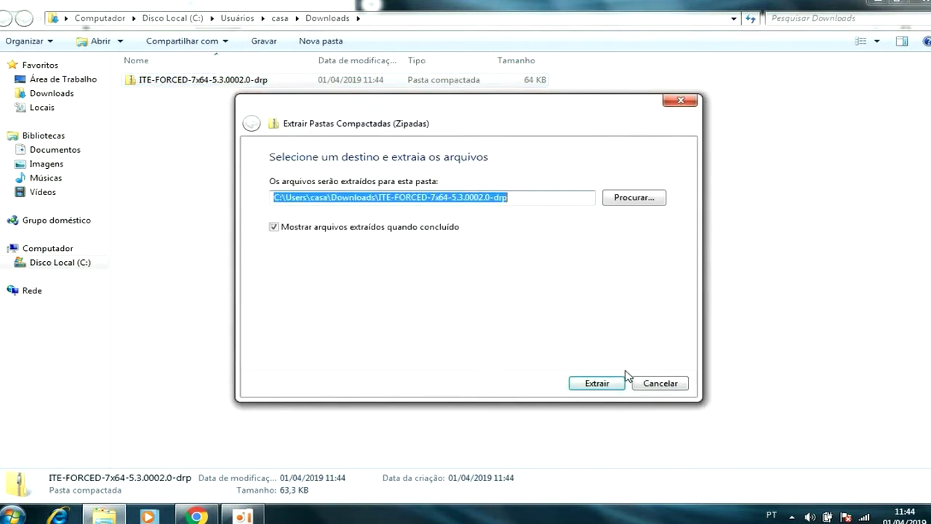
{"action": "left_click", "coordinate": [600, 388]}
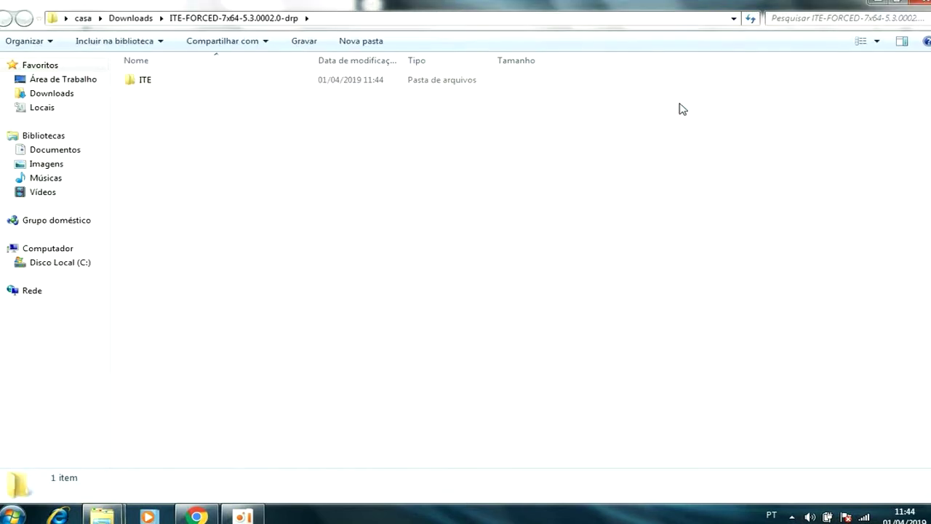
{"action": "double_click", "coordinate": [323, 84]}
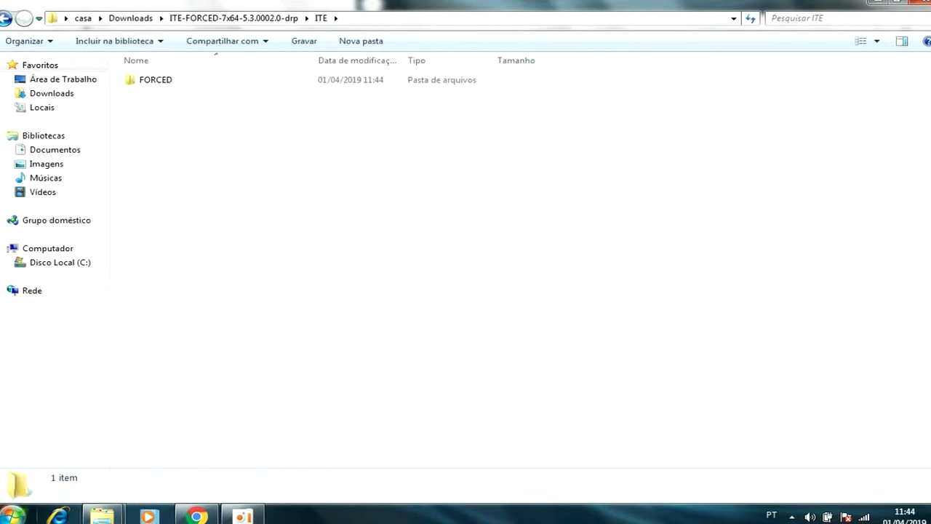
Reopen Device Manager from the computer's properties, move and narrow its window beside the folder, and close the System window.
{"action": "left_click", "coordinate": [13, 515]}
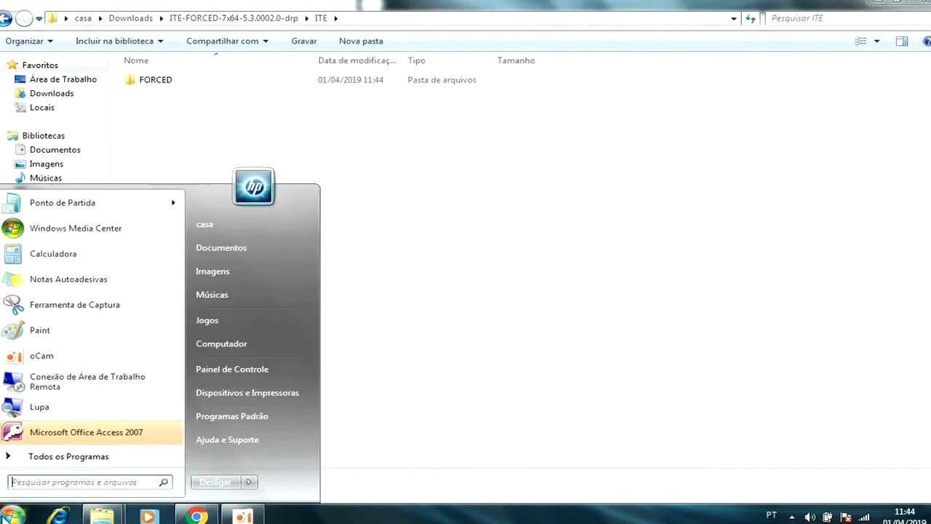
{"action": "right_click", "coordinate": [232, 348]}
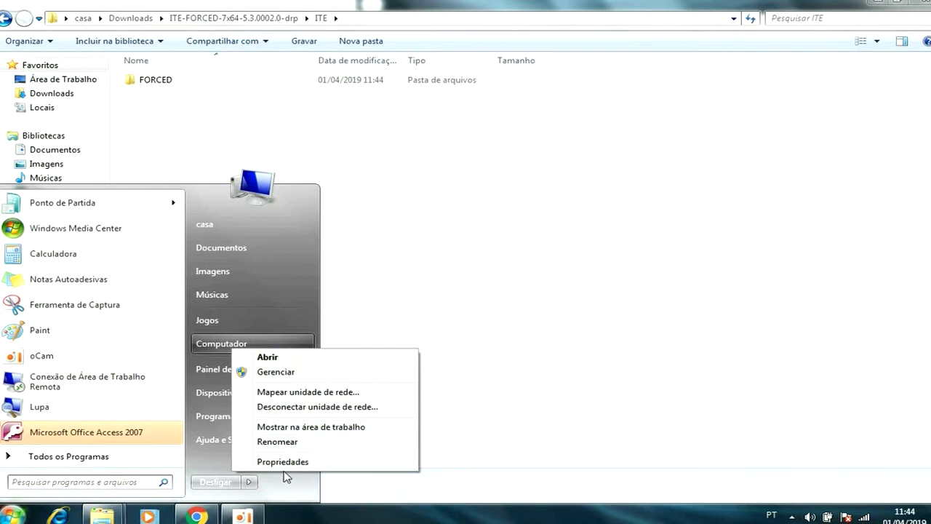
{"action": "left_click", "coordinate": [285, 462]}
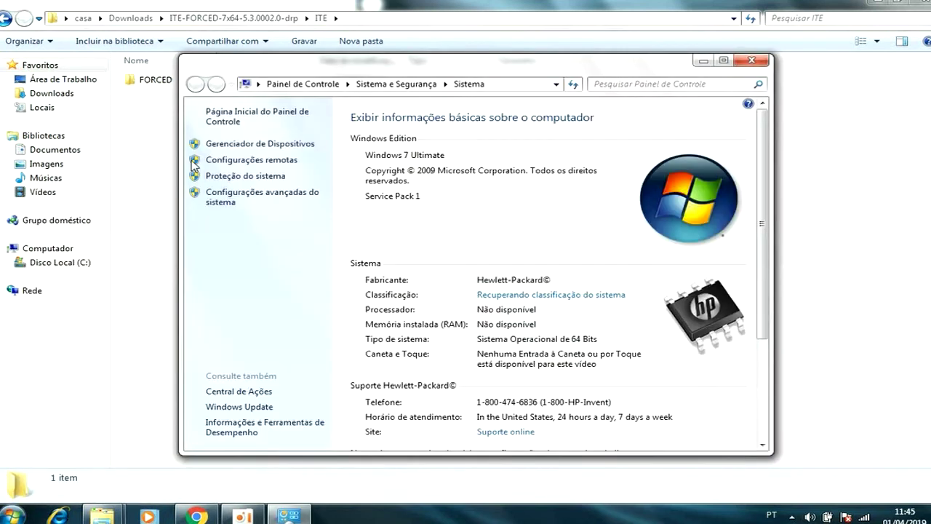
{"action": "left_click", "coordinate": [271, 145]}
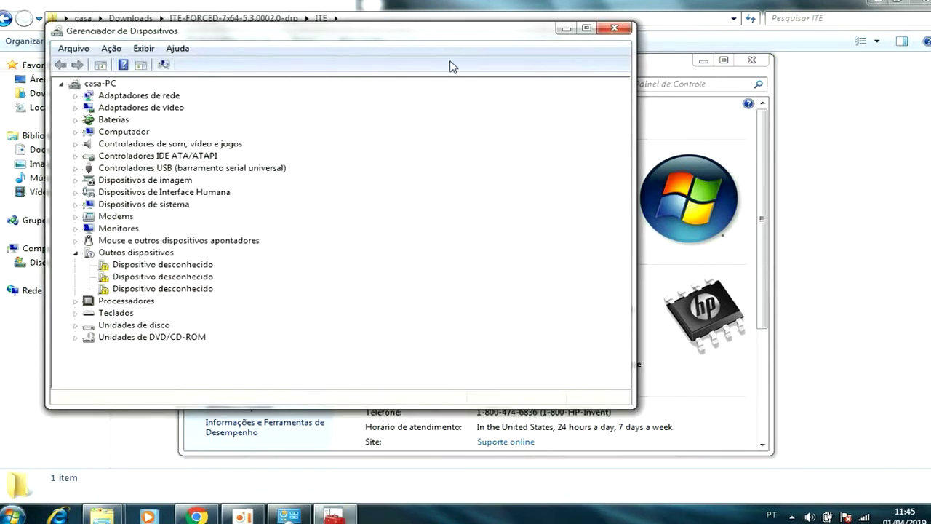
{"action": "left_click_drag", "start_coordinate": [494, 40], "coordinate": [441, 133]}
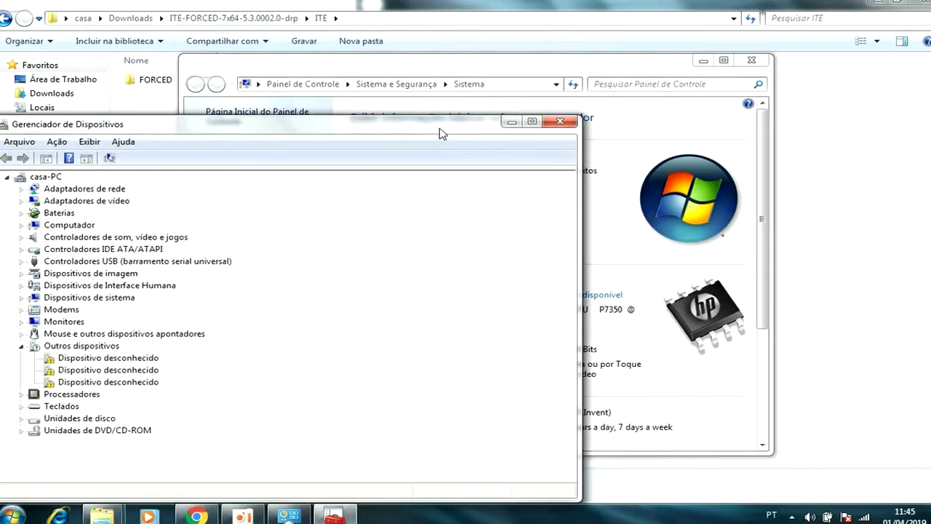
{"action": "left_click_drag", "start_coordinate": [580, 207], "coordinate": [220, 208]}
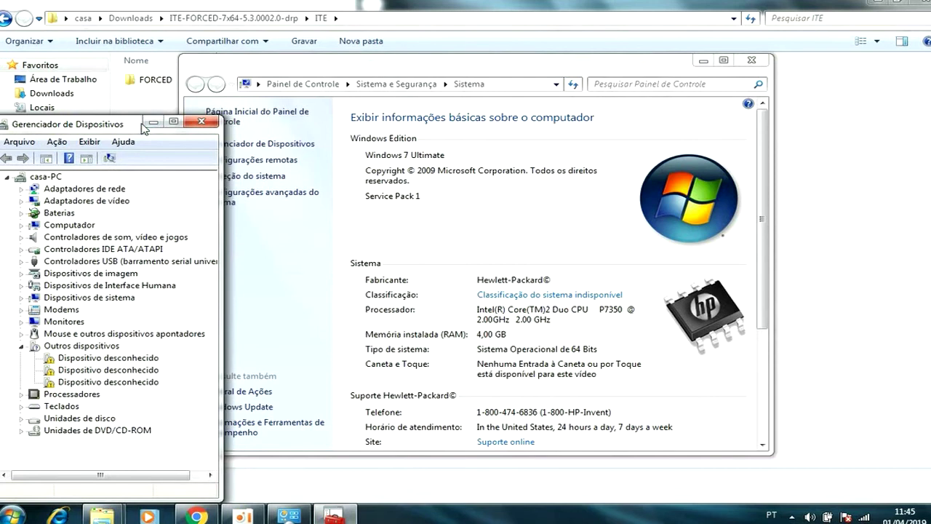
{"action": "left_click", "coordinate": [766, 61]}
{"action": "left_click", "coordinate": [763, 61]}
Examine the driver files inside FORCED, 7x64 and 5.3.0002.0, and return to the ITE-FORCED-7x64-5.3.0002.0-drp folder.
{"action": "double_click", "coordinate": [386, 81]}
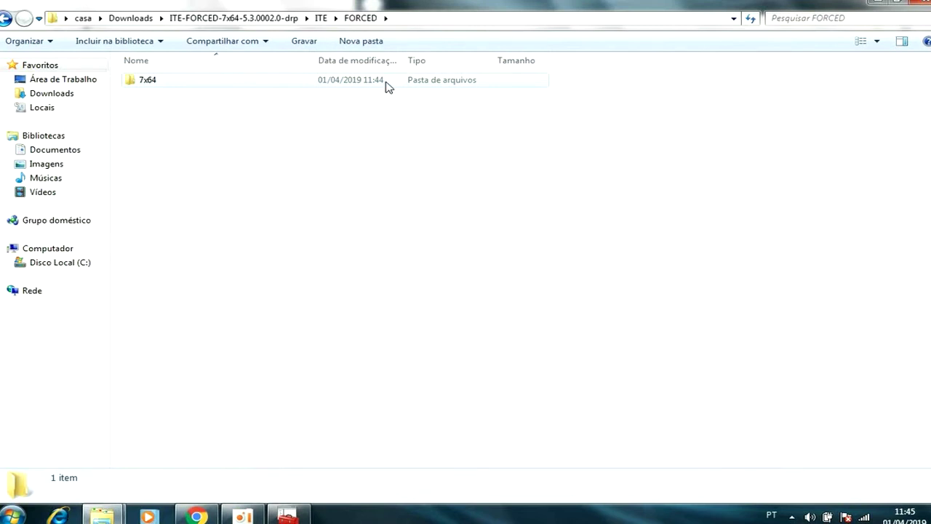
{"action": "double_click", "coordinate": [387, 81]}
{"action": "left_click", "coordinate": [289, 82]}
{"action": "double_click", "coordinate": [289, 82]}
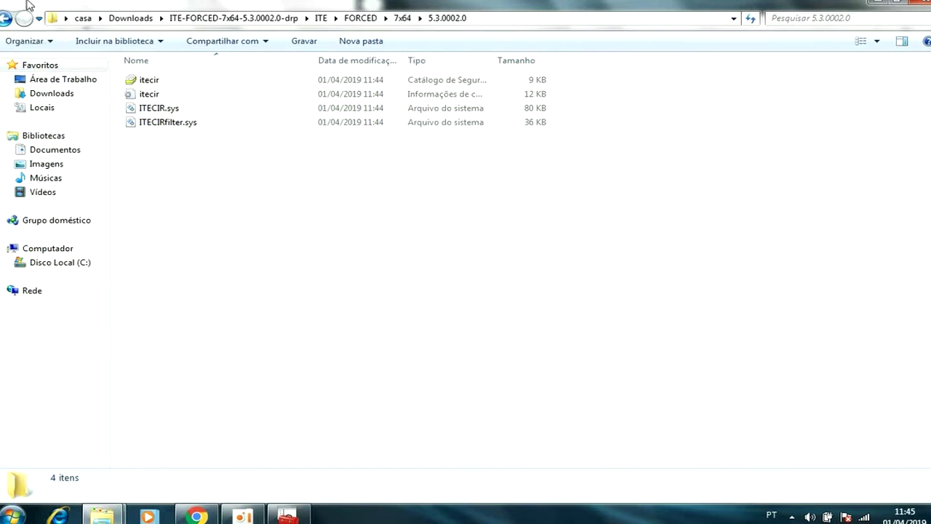
{"action": "left_click", "coordinate": [4, 22]}
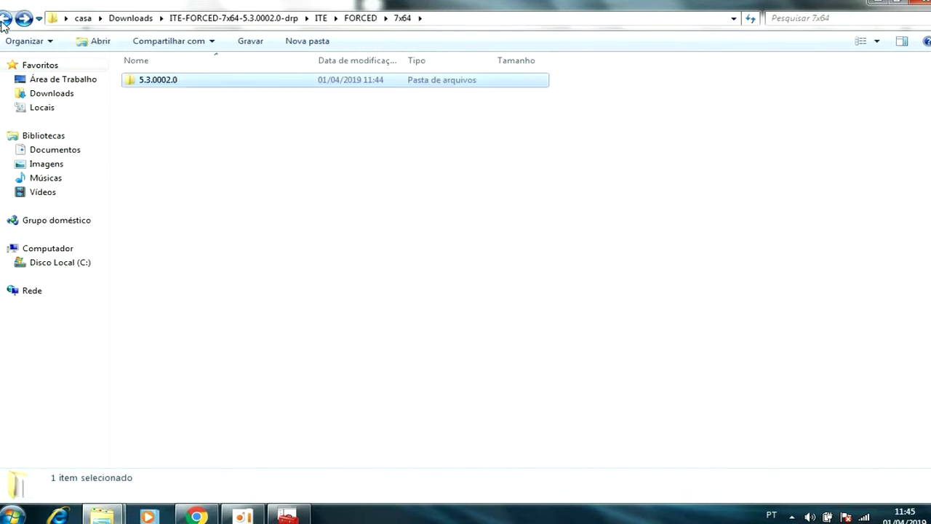
{"action": "left_click", "coordinate": [4, 22]}
{"action": "left_click", "coordinate": [4, 22]}
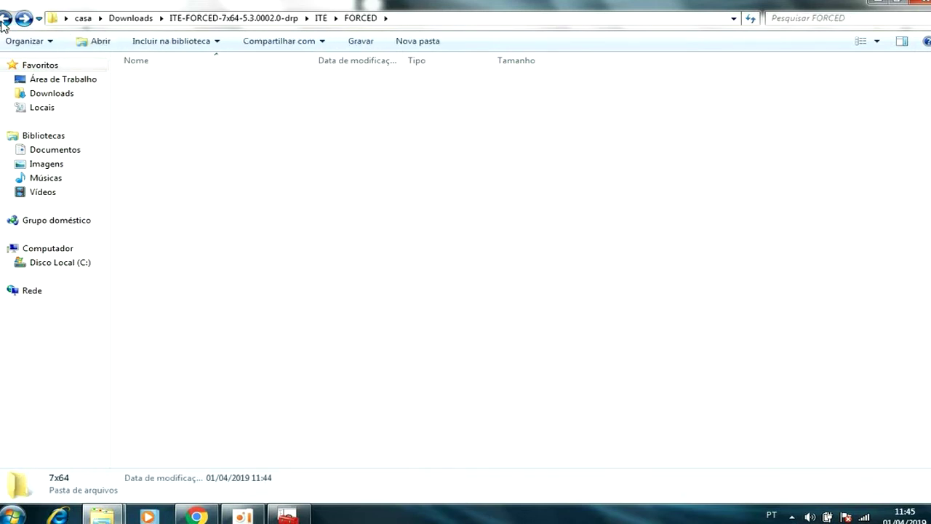
{"action": "left_click", "coordinate": [4, 22]}
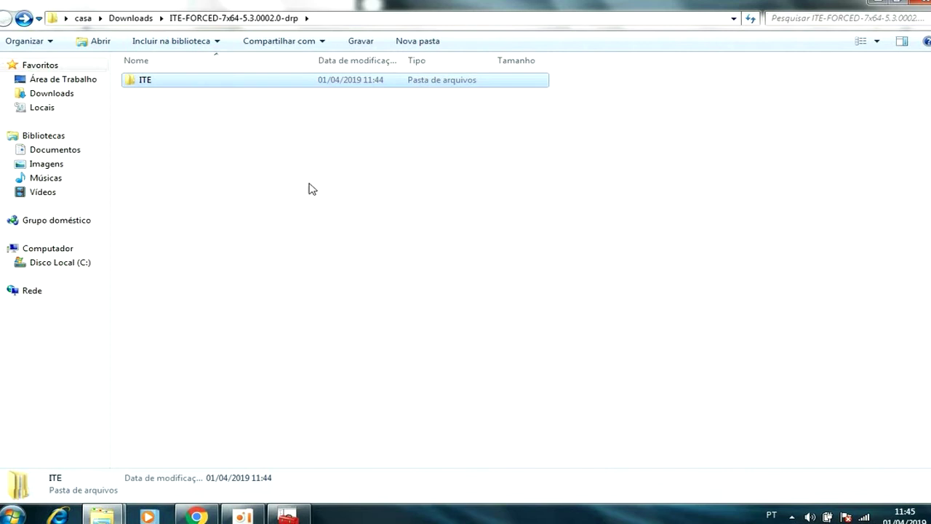
{"action": "left_click", "coordinate": [242, 515]}
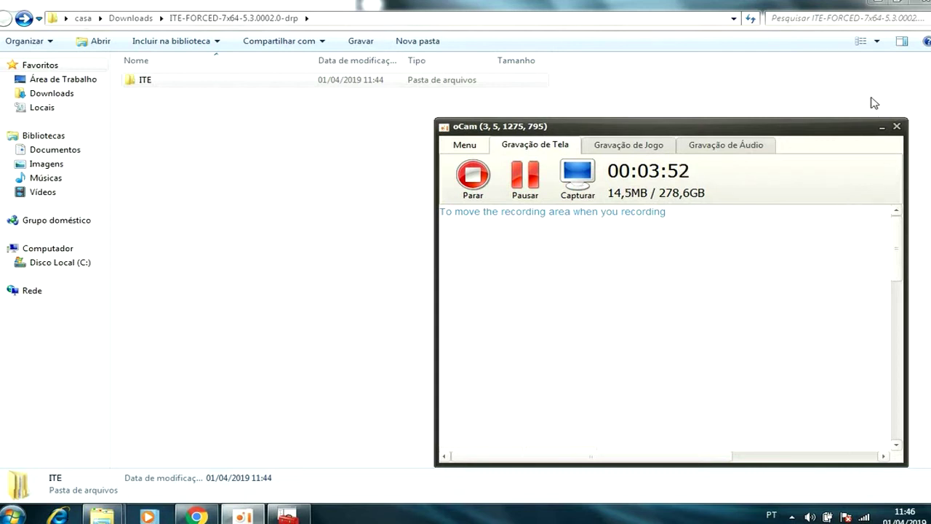
{"action": "left_click", "coordinate": [882, 129]}
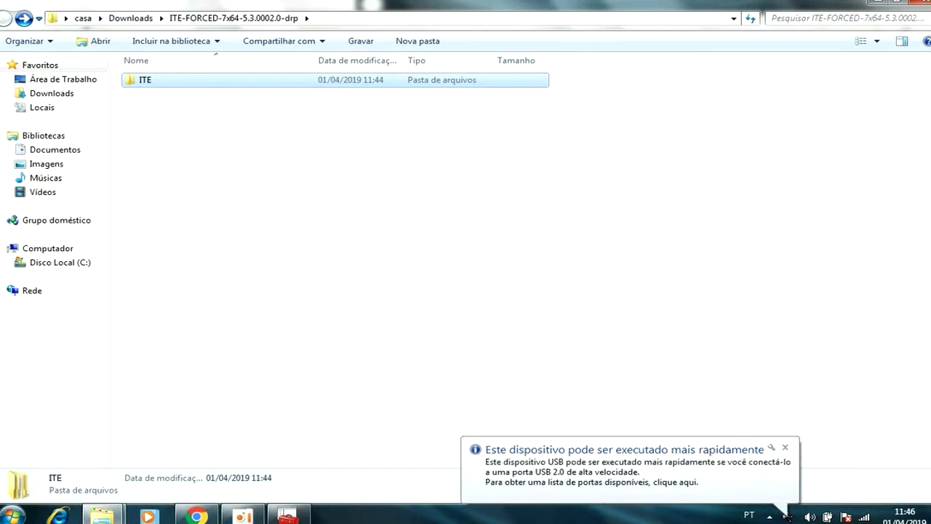
Dismiss the USB speed notification, open the inserted USB drive (E:) to display its files, and minimize its window.
{"action": "left_click", "coordinate": [785, 447]}
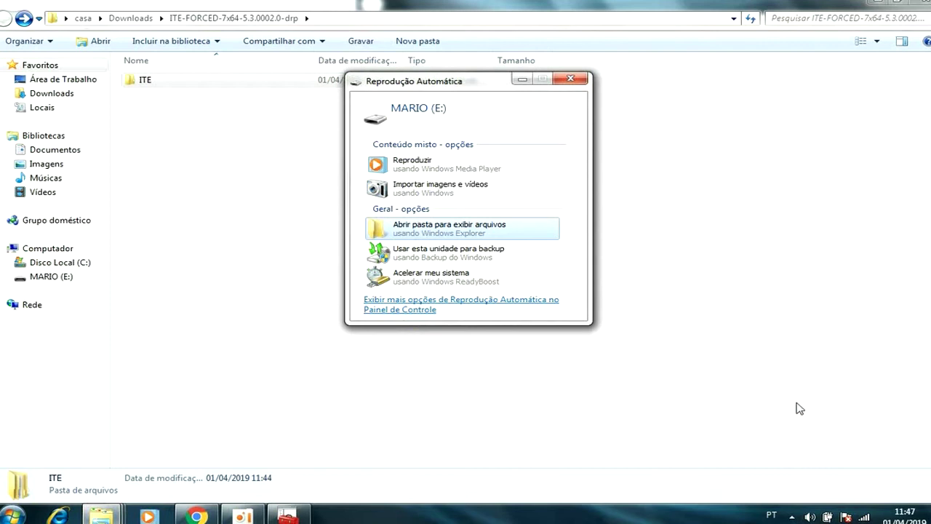
{"action": "left_click", "coordinate": [464, 233]}
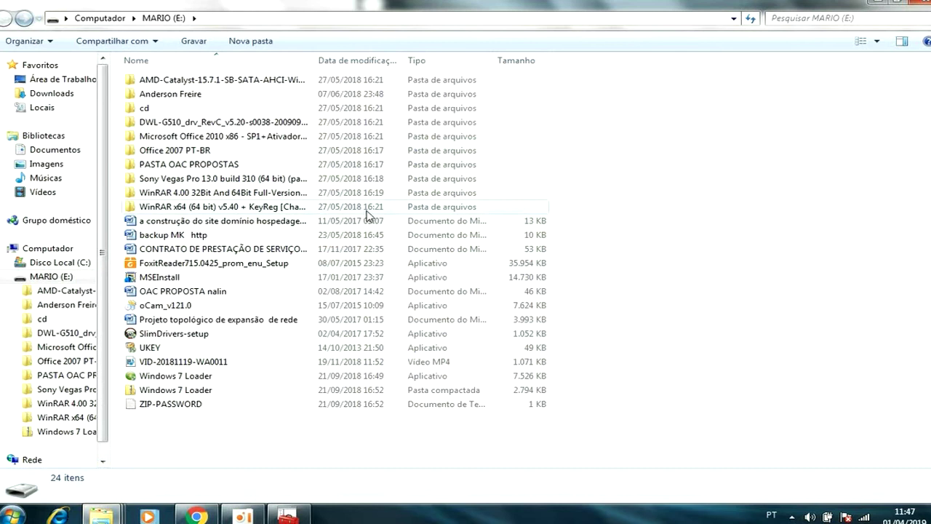
{"action": "left_click", "coordinate": [879, 5]}
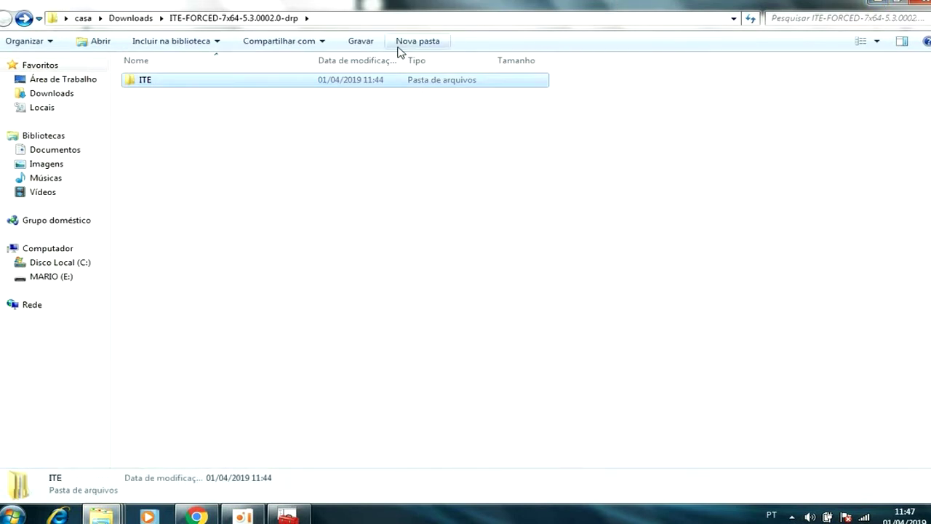
Copy the ITE folder from ITE-FORCED-7x64-5.3.0002.0-drp to the root of the USB drive (E:) and close both folder windows.
{"action": "right_click", "coordinate": [375, 83]}
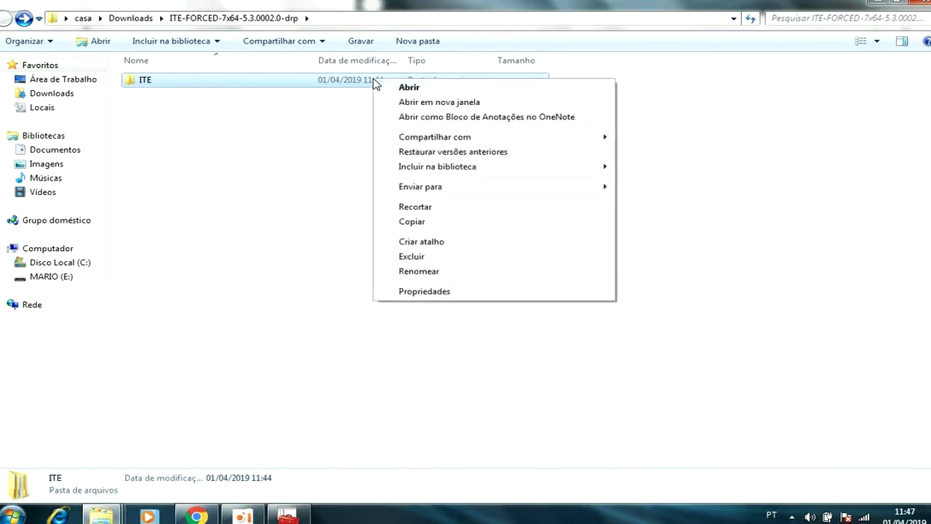
{"action": "left_click", "coordinate": [412, 222]}
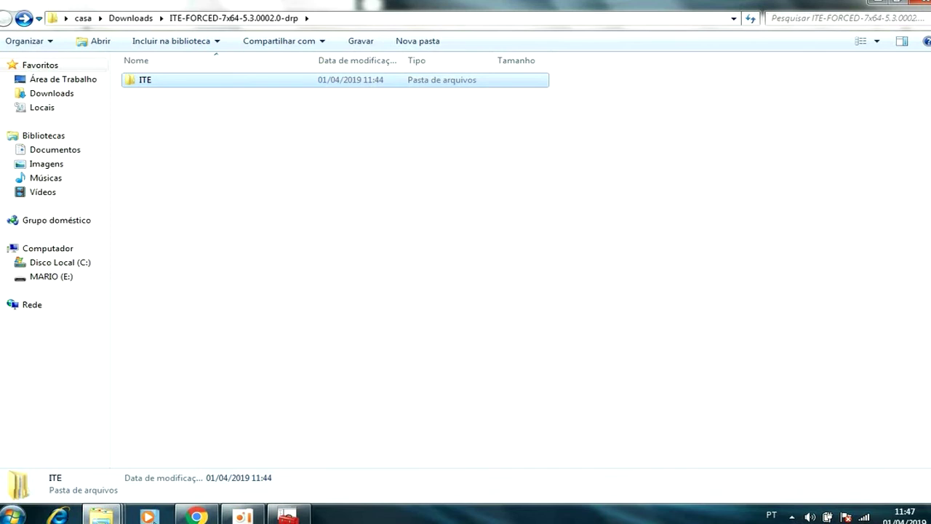
{"action": "mouse_move", "coordinate": [112, 513]}
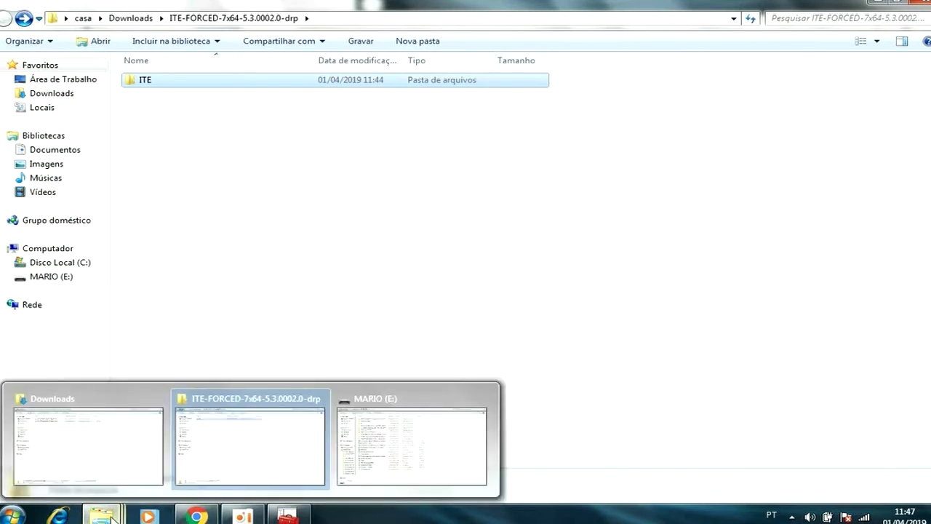
{"action": "left_click", "coordinate": [385, 463]}
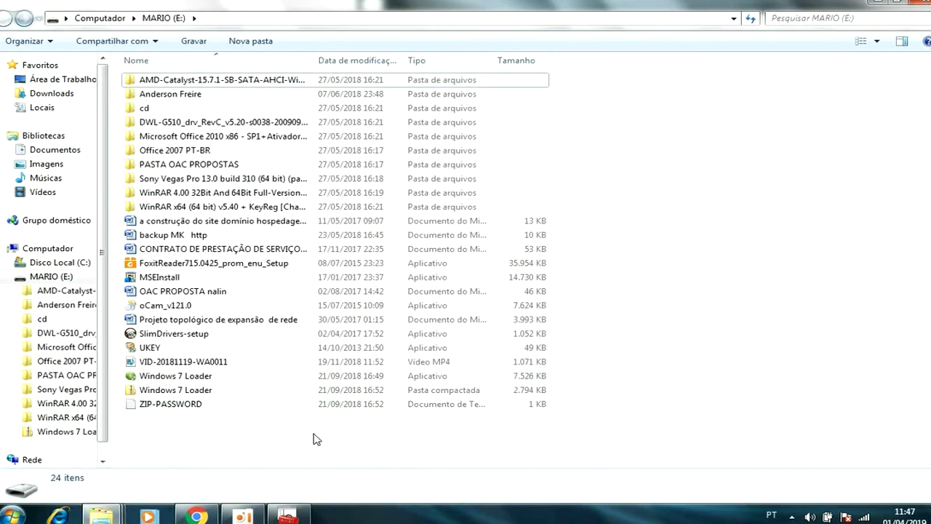
{"action": "right_click", "coordinate": [315, 436]}
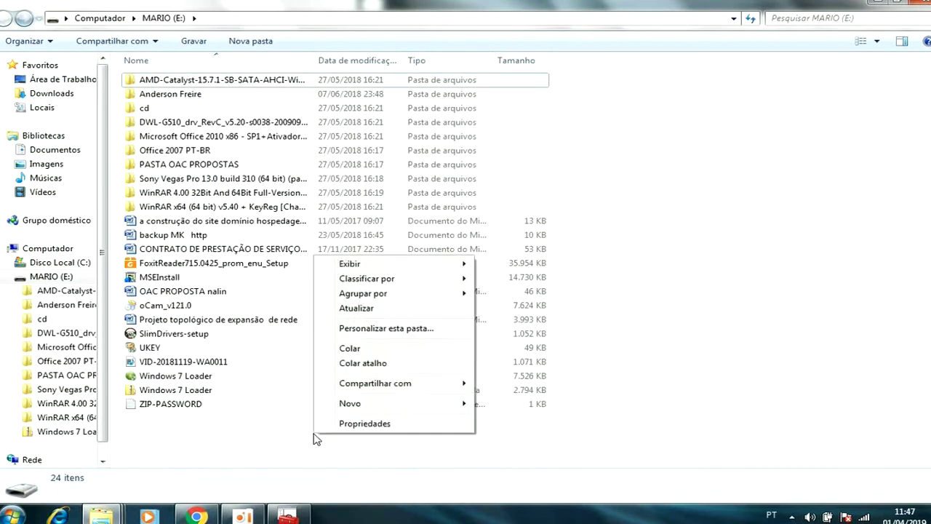
{"action": "left_click", "coordinate": [363, 352]}
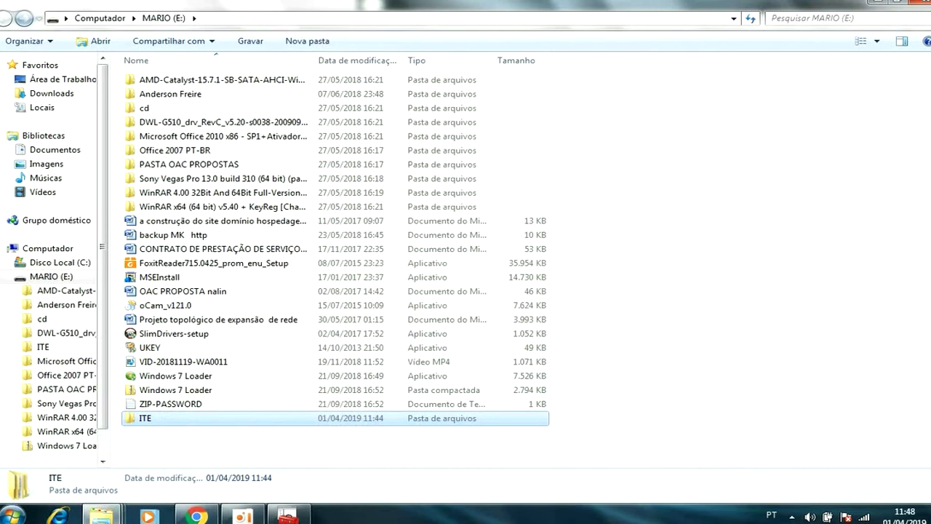
{"action": "left_click", "coordinate": [924, 6]}
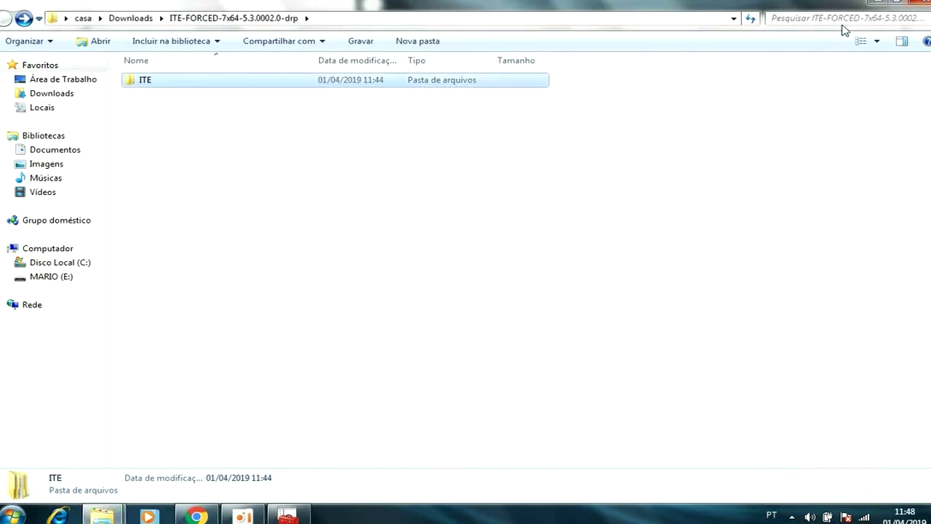
{"action": "left_click", "coordinate": [924, 5]}
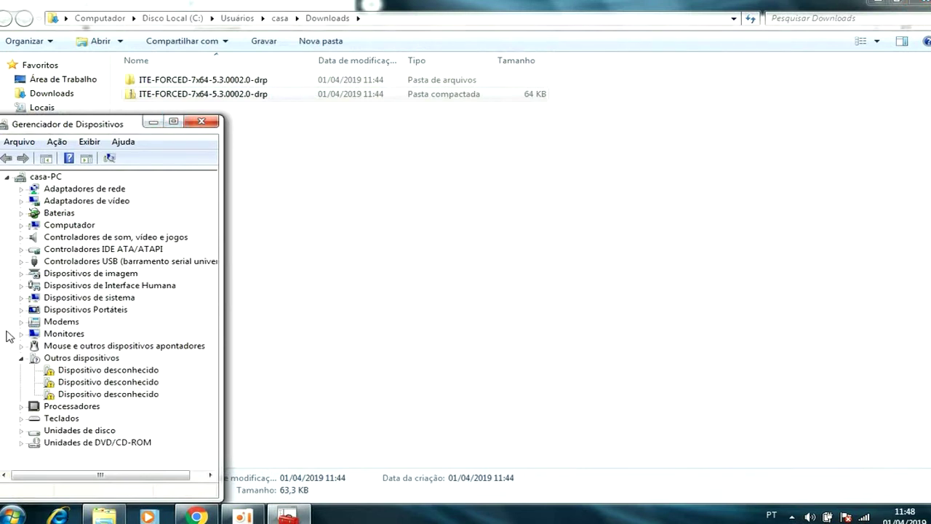
Start a driver update for the last unknown device under Outros dispositivos, choosing to locate the driver software manually on the computer.
{"action": "left_click", "coordinate": [73, 393]}
{"action": "double_click", "coordinate": [73, 393]}
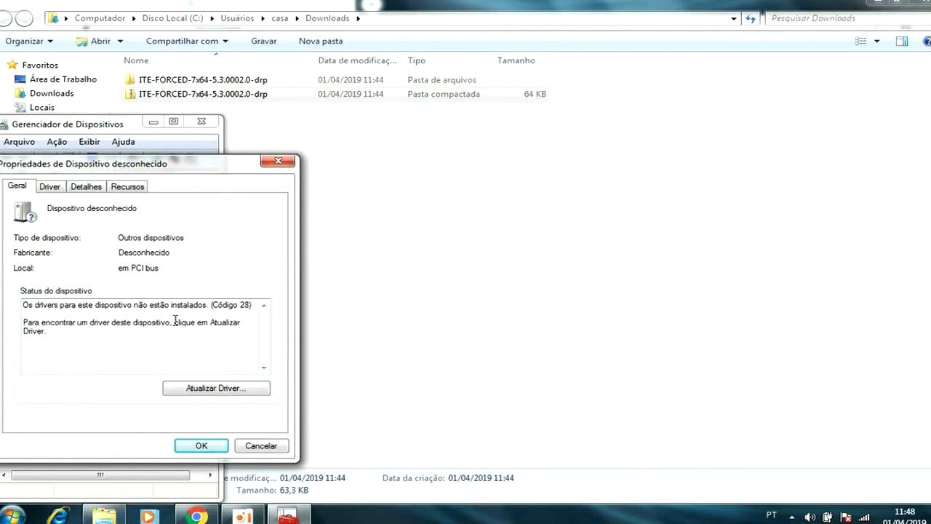
{"action": "left_click", "coordinate": [207, 389]}
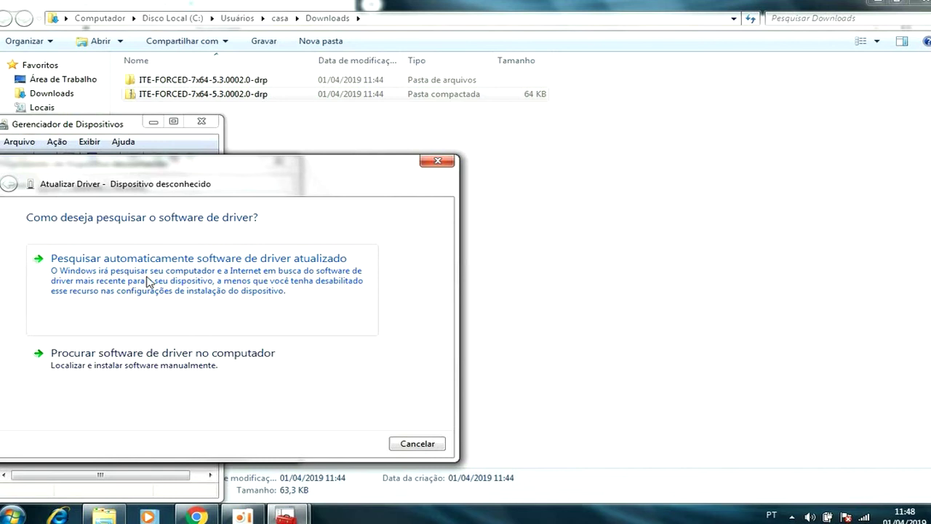
{"action": "left_click", "coordinate": [193, 363]}
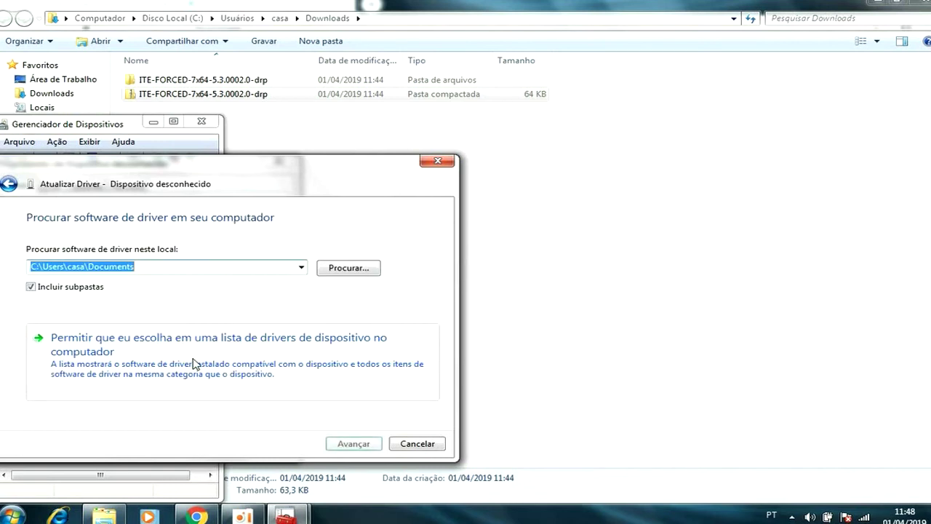
Browse for the driver folder and expand Computador and the USB drive (E:) in the folder tree.
{"action": "left_click", "coordinate": [336, 274]}
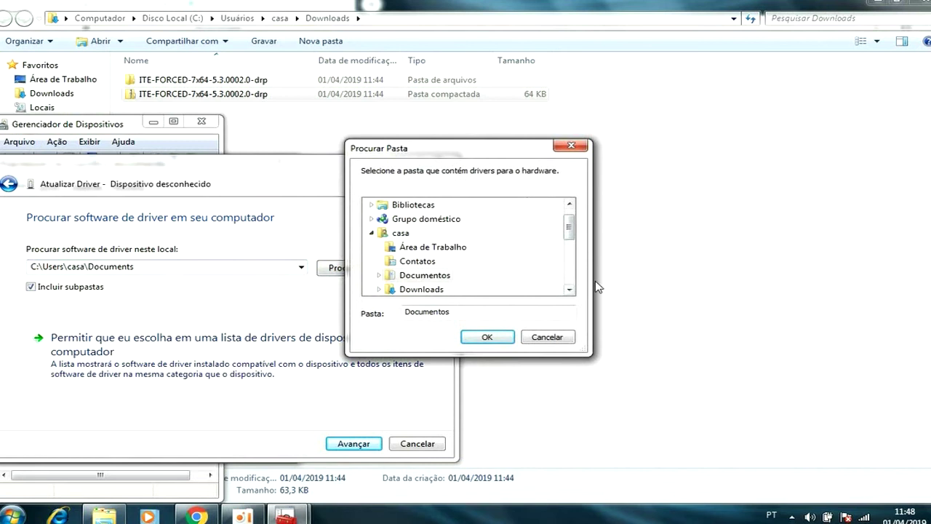
{"action": "left_click", "coordinate": [570, 290]}
{"action": "left_click", "coordinate": [569, 291]}
{"action": "left_click", "coordinate": [570, 291]}
{"action": "left_click", "coordinate": [570, 290]}
{"action": "left_click", "coordinate": [569, 290]}
{"action": "left_click", "coordinate": [570, 290]}
{"action": "left_click", "coordinate": [570, 290]}
{"action": "left_click", "coordinate": [570, 290]}
{"action": "left_click", "coordinate": [569, 291]}
{"action": "left_click", "coordinate": [570, 290]}
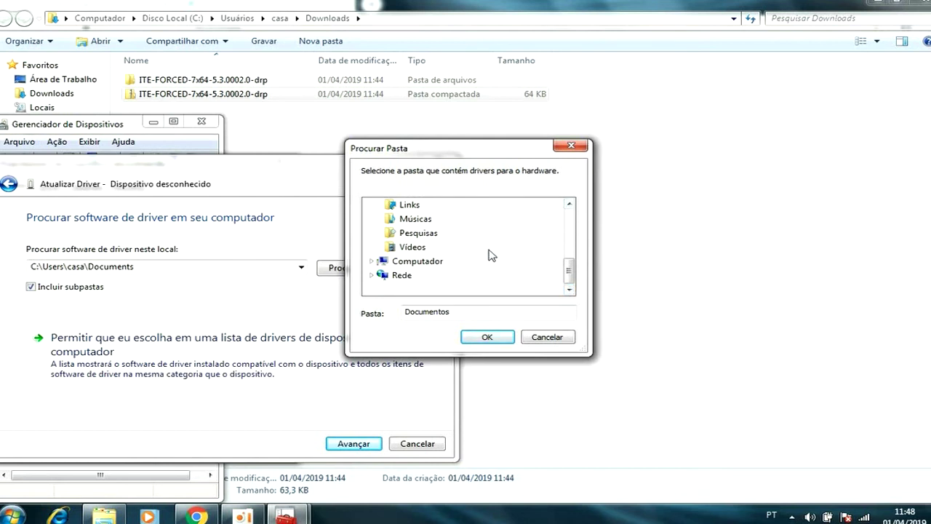
{"action": "left_click", "coordinate": [417, 264]}
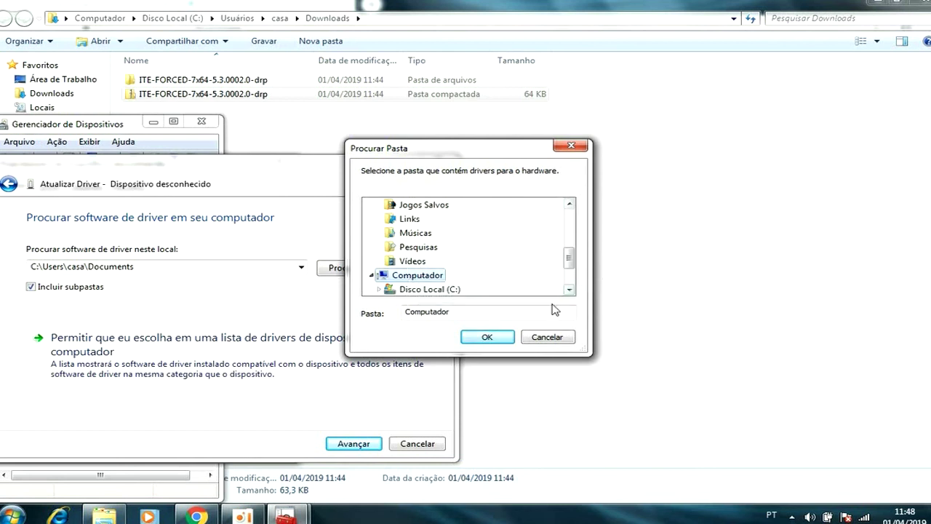
{"action": "left_click", "coordinate": [570, 290]}
{"action": "left_click", "coordinate": [570, 290]}
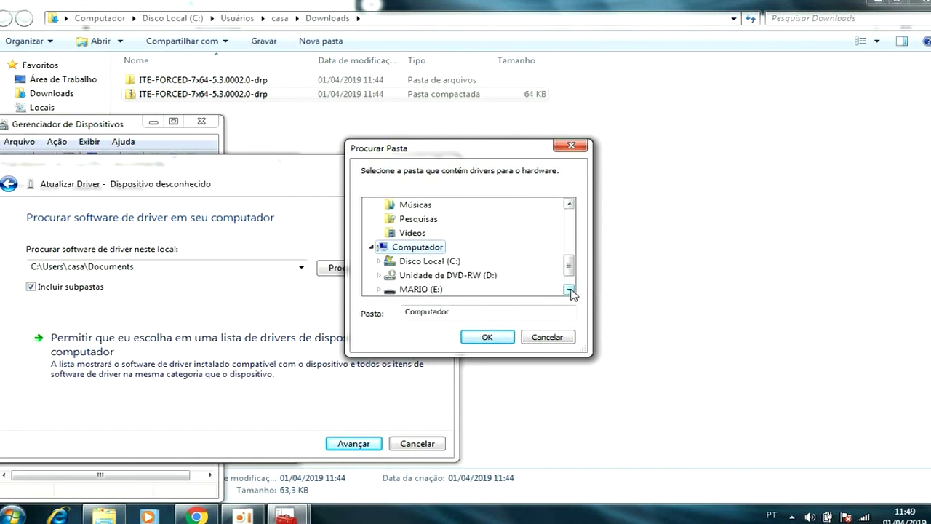
{"action": "left_click", "coordinate": [411, 290]}
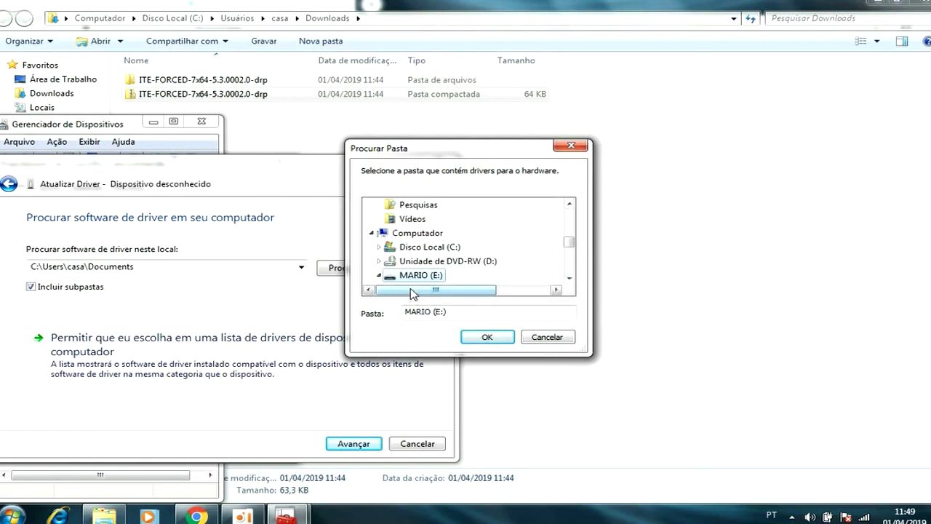
Choose the ITE folder on drive E: as the driver search location and run the driver installation.
{"action": "left_click", "coordinate": [569, 278]}
{"action": "left_click", "coordinate": [569, 278]}
{"action": "left_click", "coordinate": [570, 279]}
{"action": "left_click", "coordinate": [570, 279]}
{"action": "left_click", "coordinate": [569, 279]}
{"action": "left_click", "coordinate": [570, 279]}
{"action": "left_click", "coordinate": [569, 279]}
{"action": "left_click", "coordinate": [570, 279]}
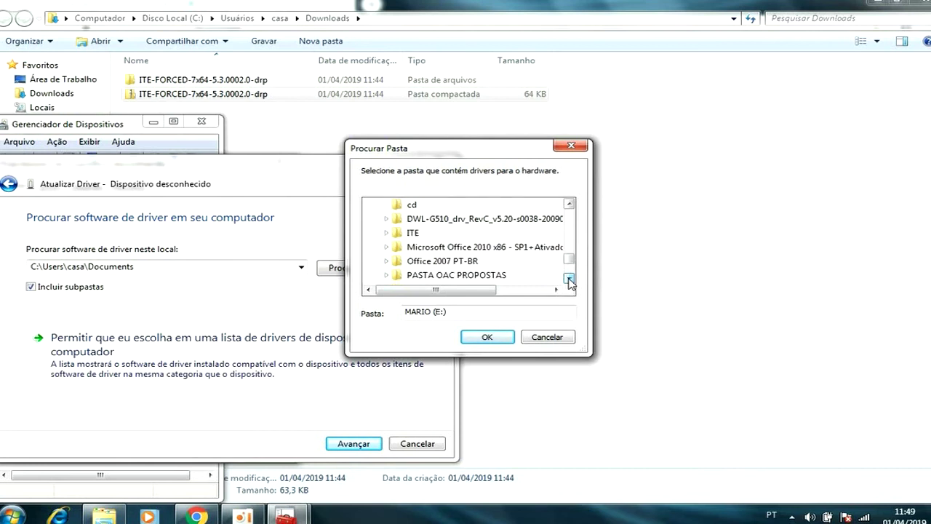
{"action": "left_click", "coordinate": [414, 234]}
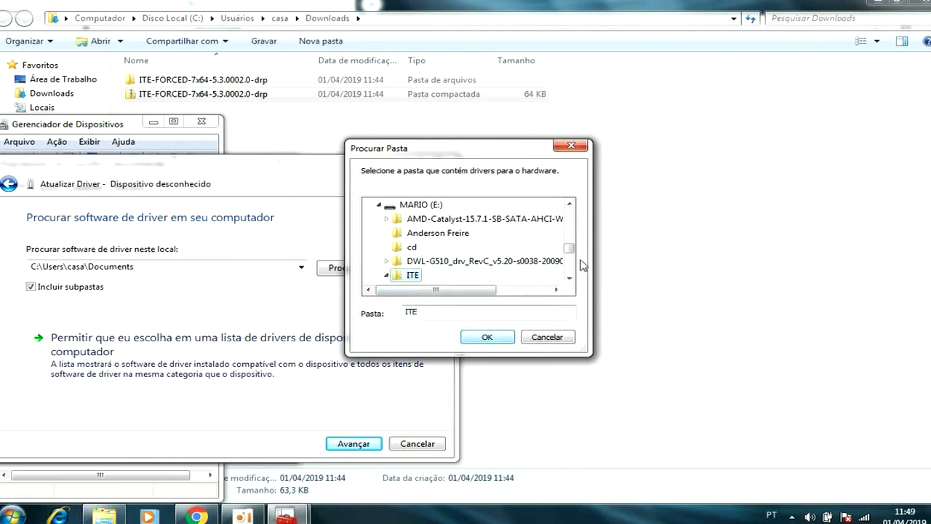
{"action": "left_click", "coordinate": [486, 340]}
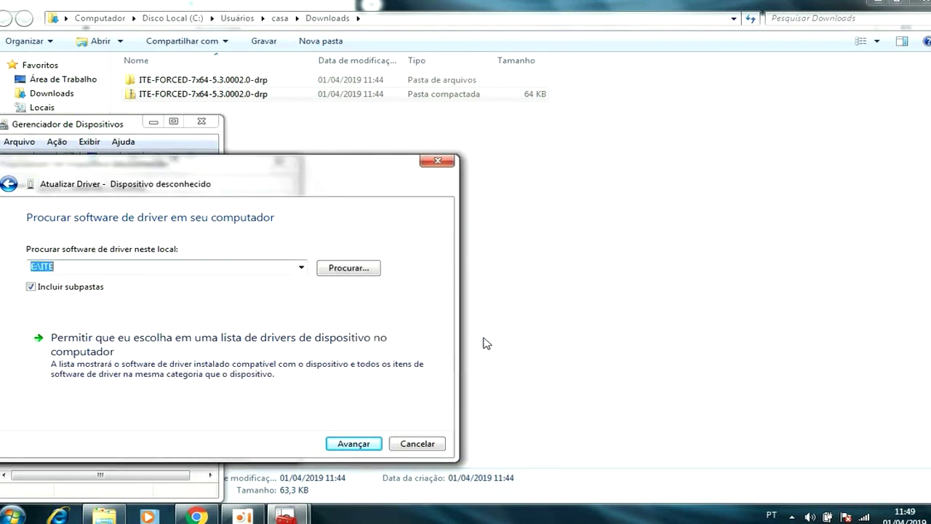
{"action": "left_click", "coordinate": [353, 443]}
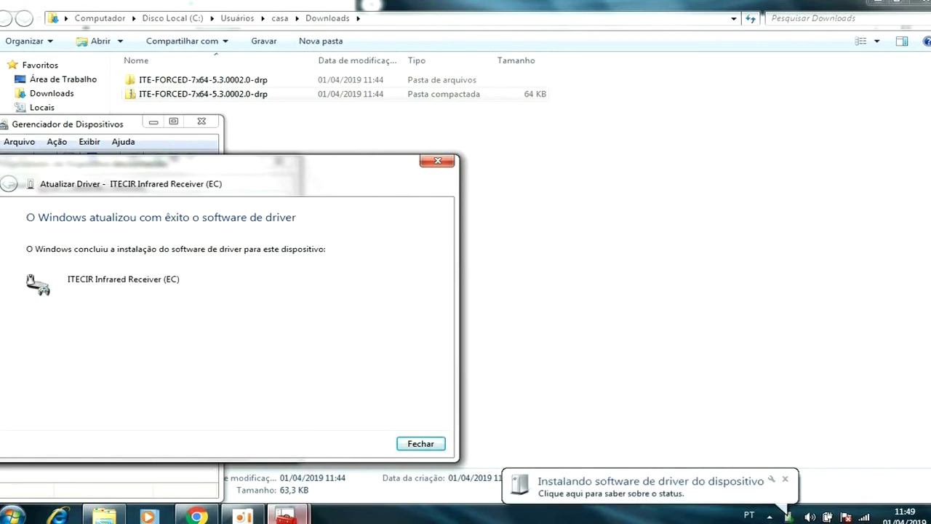
{"action": "mouse_move", "coordinate": [286, 515]}
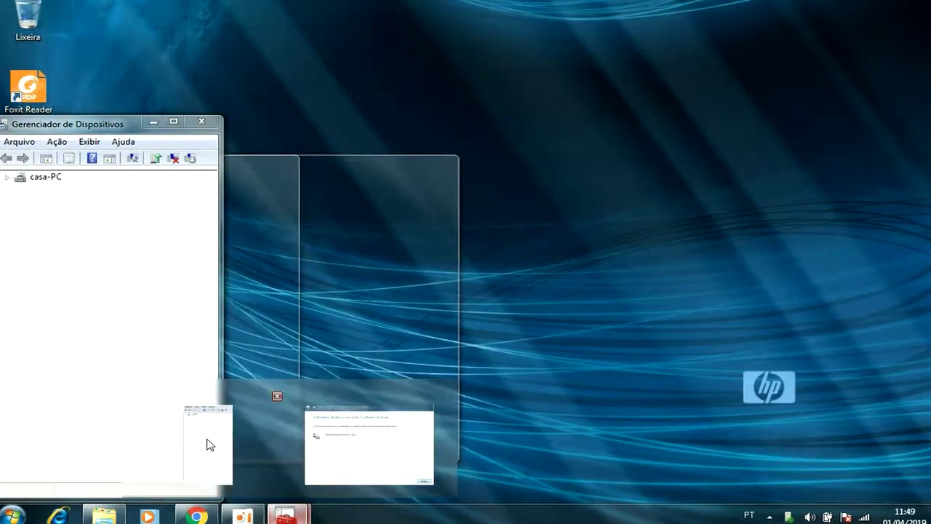
{"action": "left_click", "coordinate": [209, 445]}
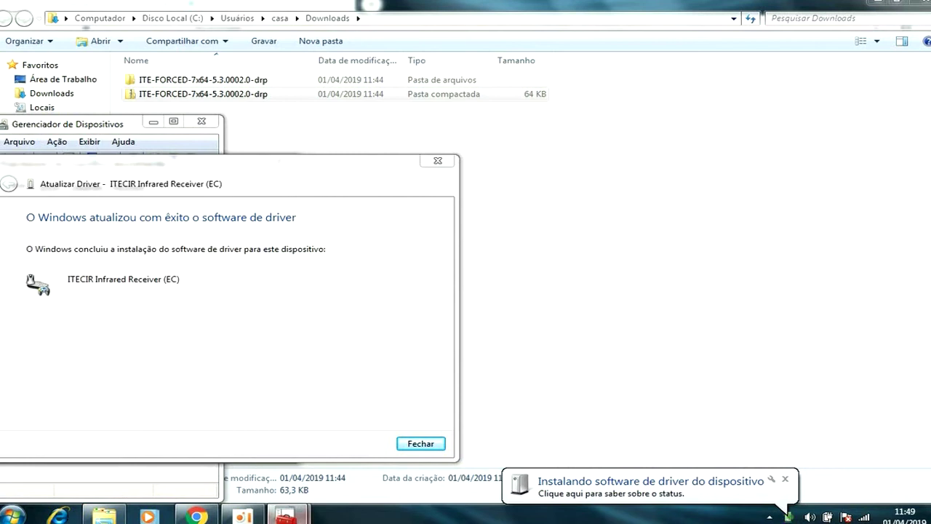
{"action": "mouse_move", "coordinate": [286, 513]}
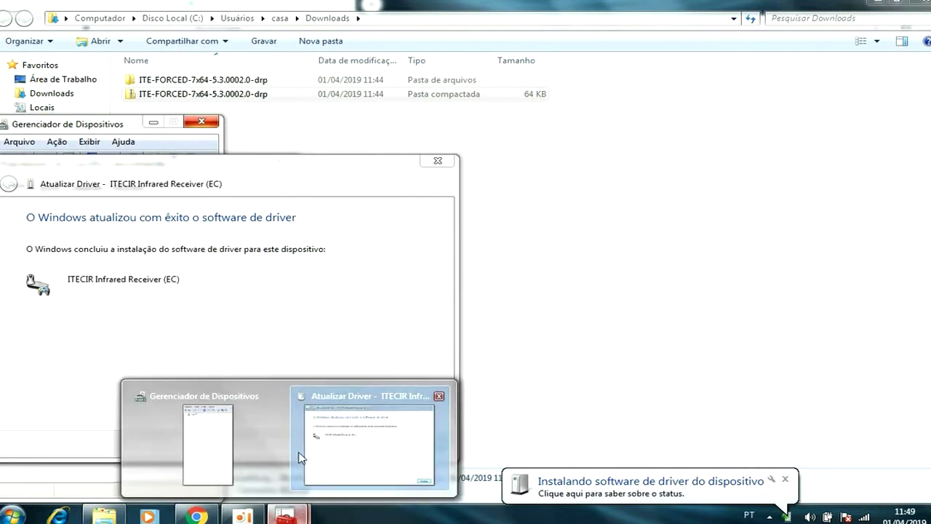
{"action": "mouse_move", "coordinate": [211, 454]}
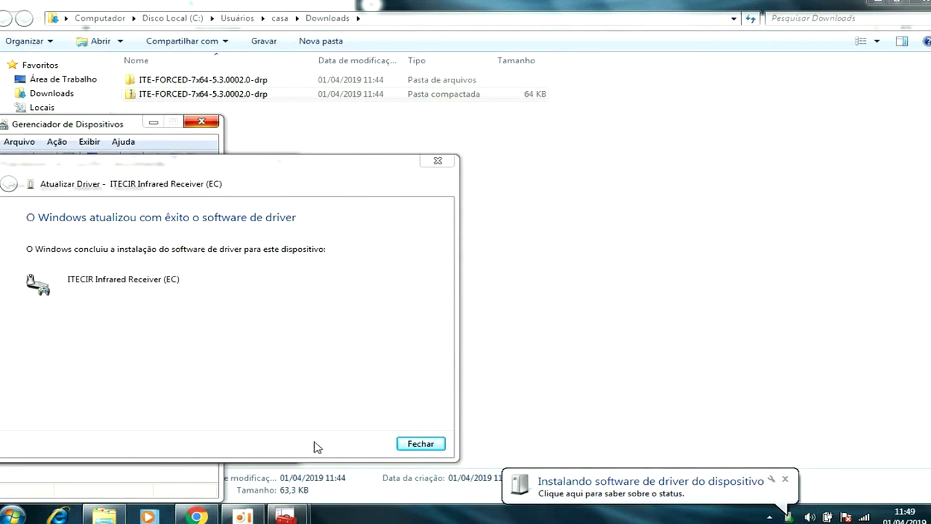
Bring the Downloads folder forward, open the computer's properties from it, and launch Device Manager.
{"action": "left_click", "coordinate": [104, 515]}
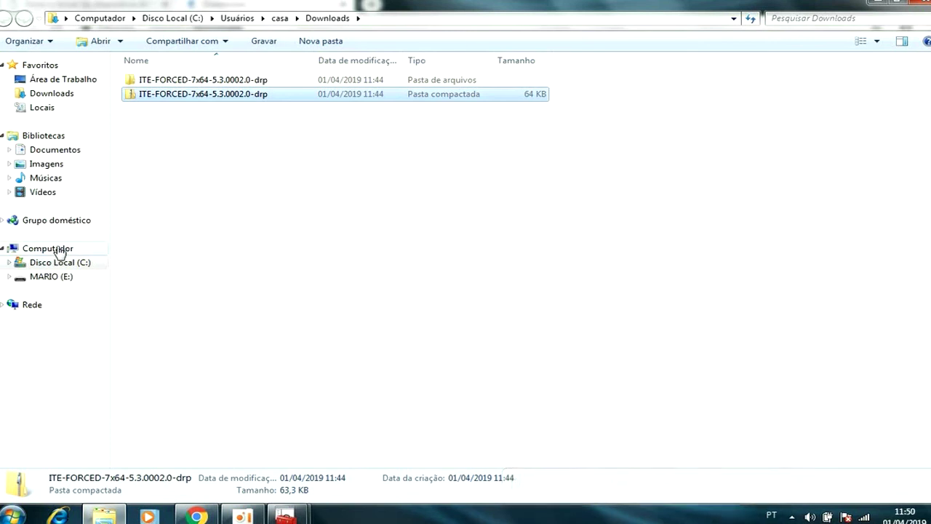
{"action": "right_click", "coordinate": [59, 252]}
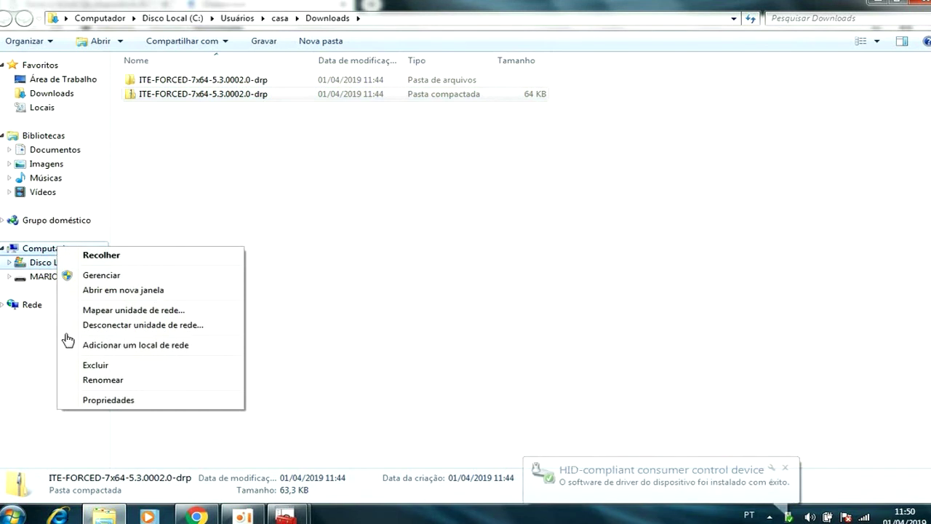
{"action": "left_click", "coordinate": [113, 399]}
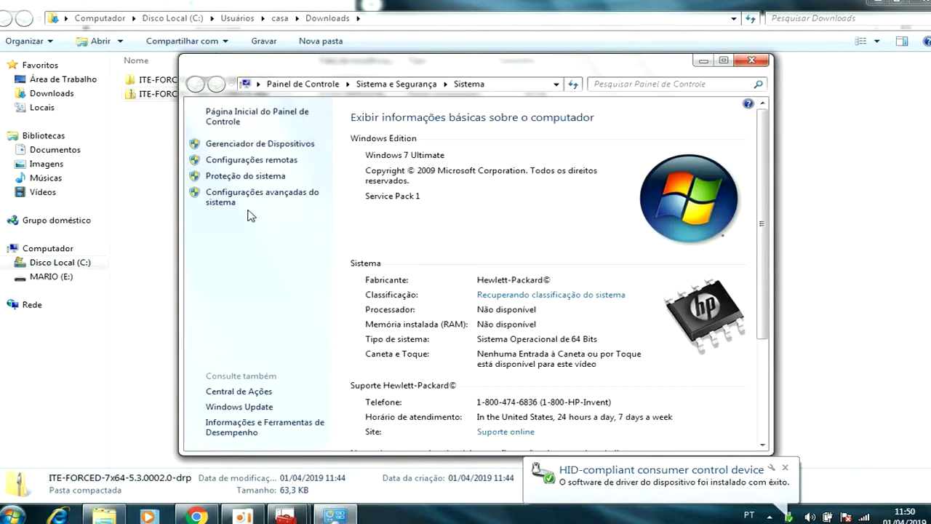
{"action": "left_click", "coordinate": [232, 144]}
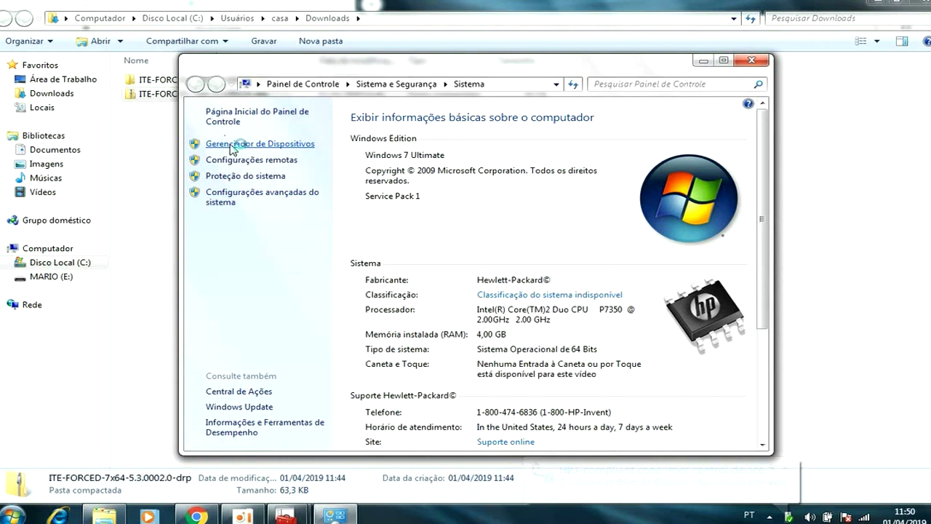